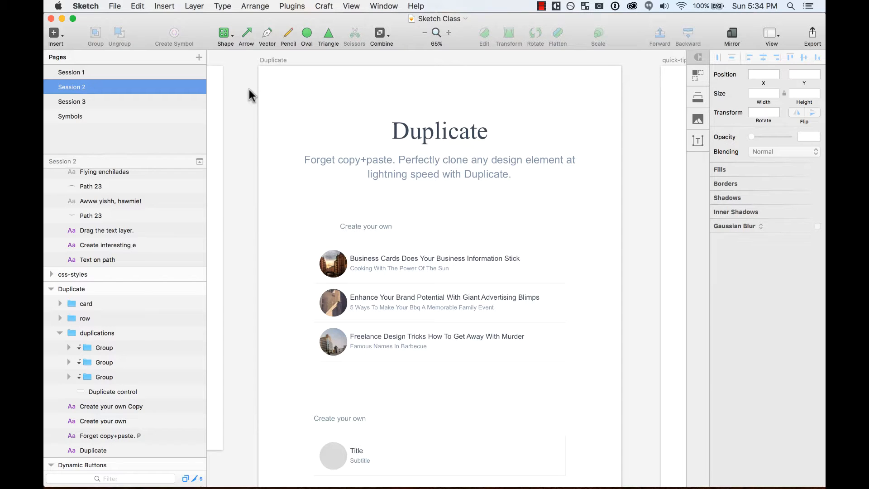
Switch to Chrome and look over the Craft by InVision page and its plugin download, without saving the installer
key("super+Tab")
key("shift+super+Tab")
key("super+Tab")
key("super+Tab")
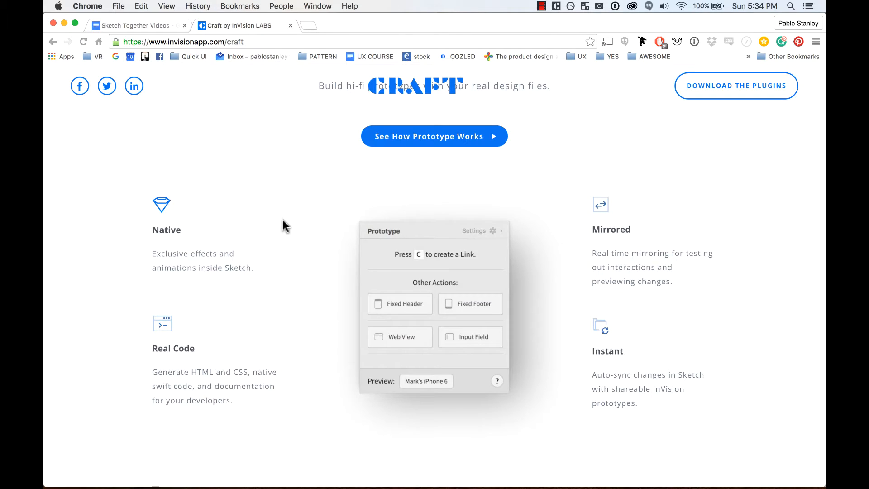
scroll(282, 219, "up", 15)
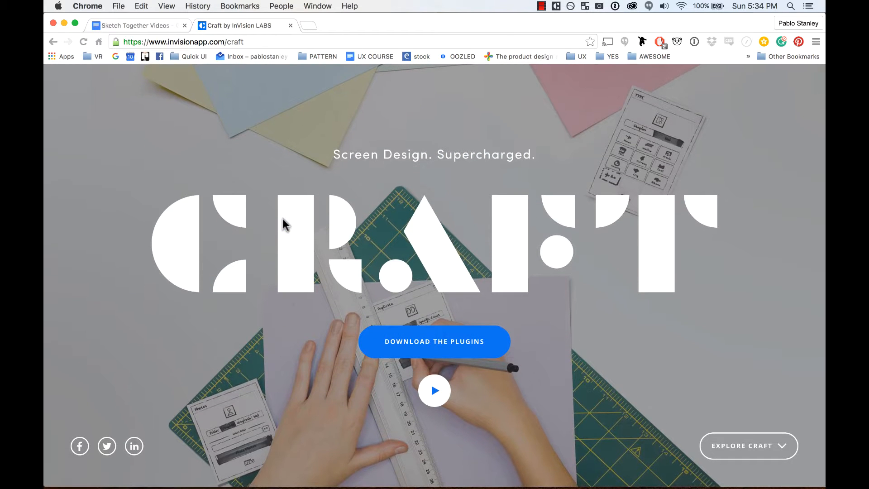
scroll(282, 219, "down", 2)
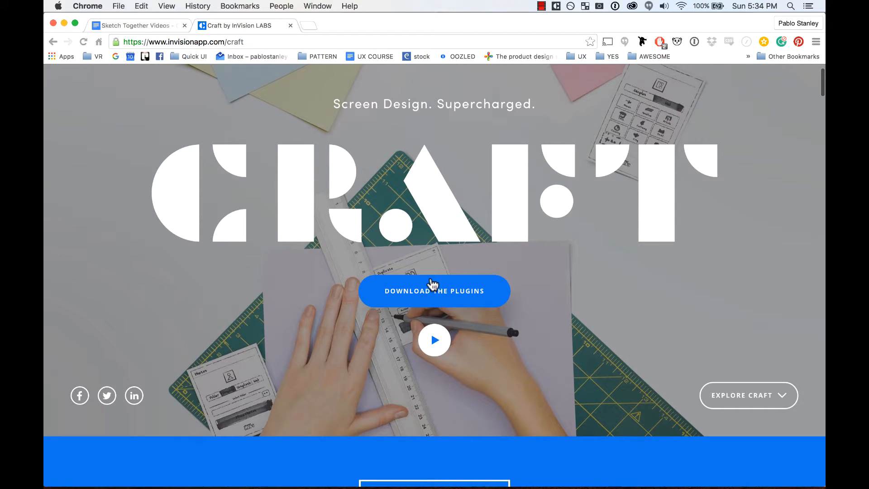
left_click(433, 284)
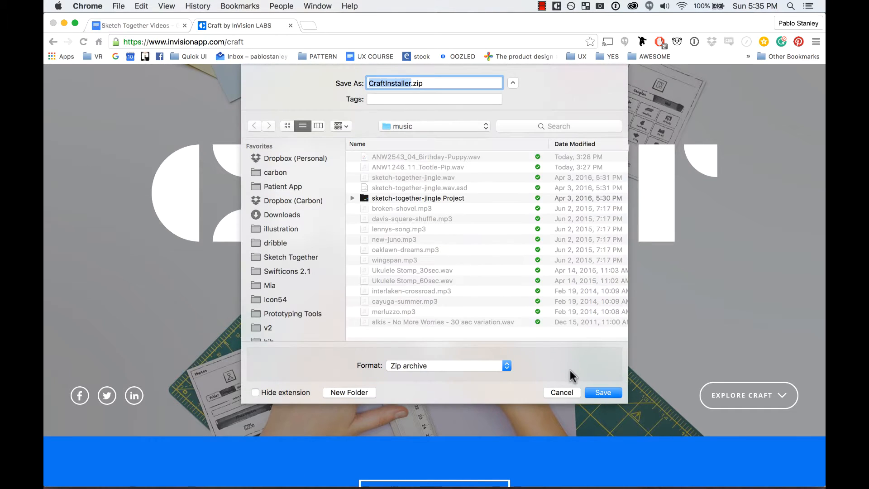
left_click(562, 391)
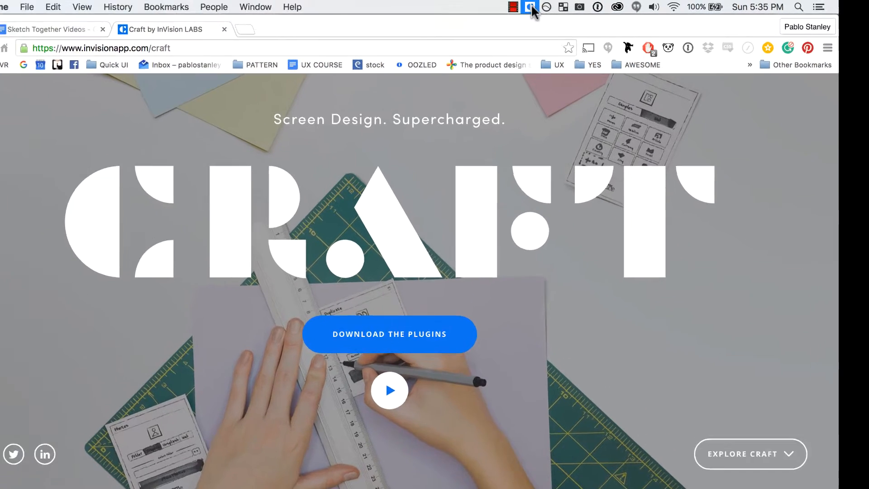
Open the Craft Manager and review the plugins listed for the Sketch and Photoshop platforms
left_click(556, 6)
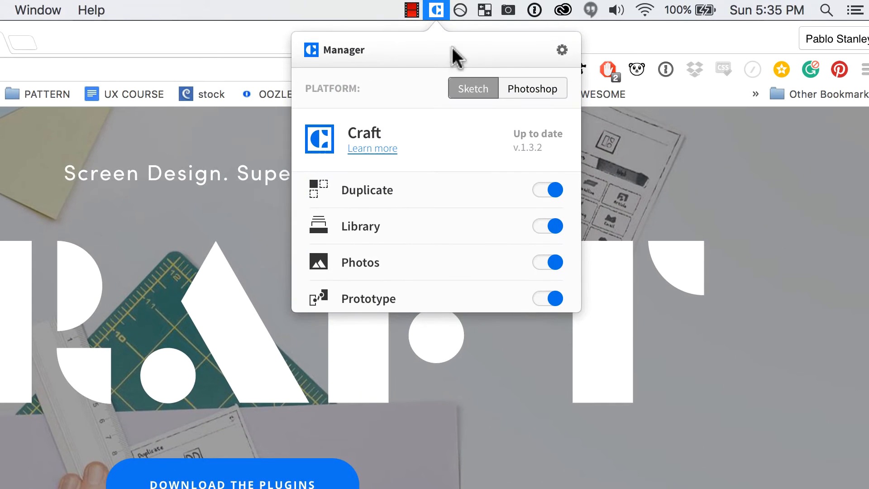
scroll(463, 220, "down", 3)
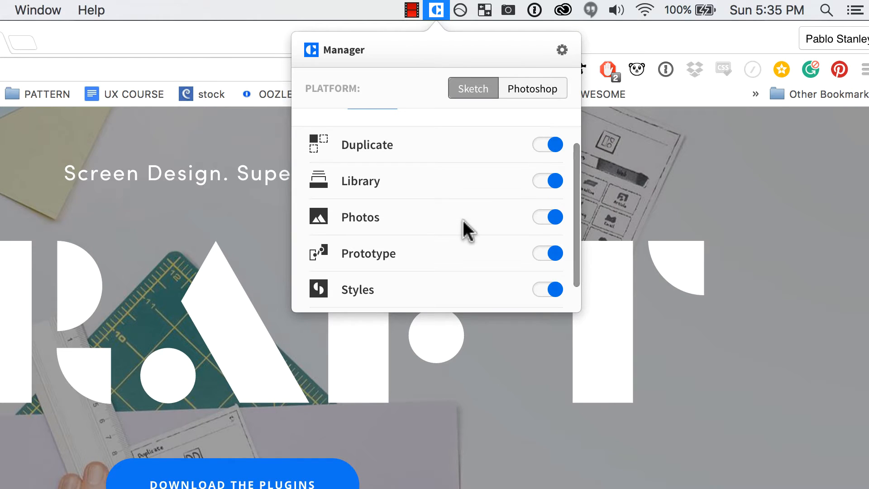
scroll(511, 208, "down", 2)
scroll(511, 209, "up", 3)
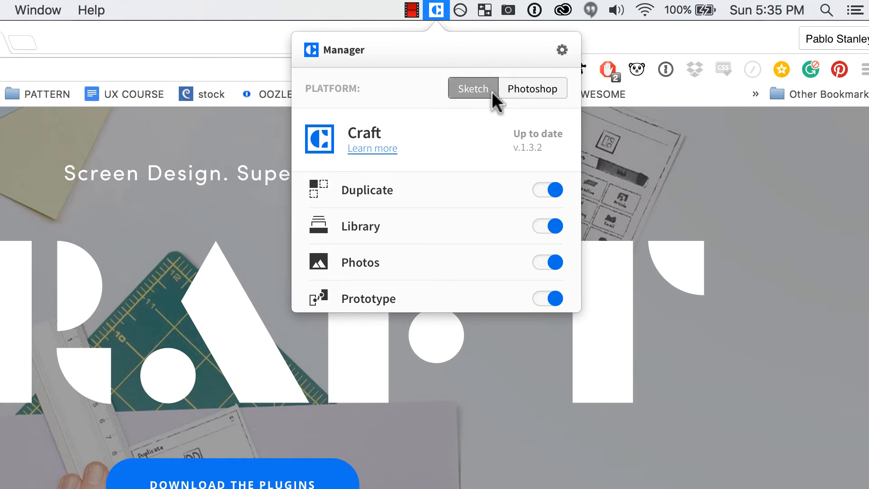
left_click(518, 89)
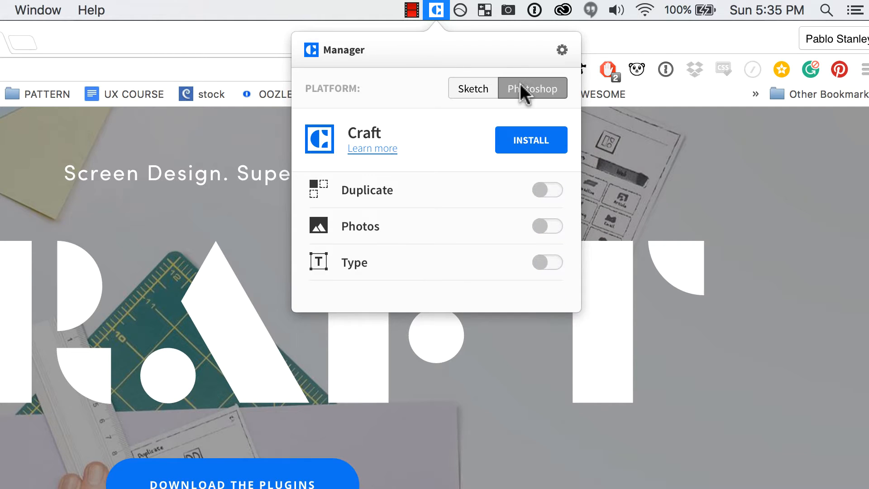
left_click(488, 95)
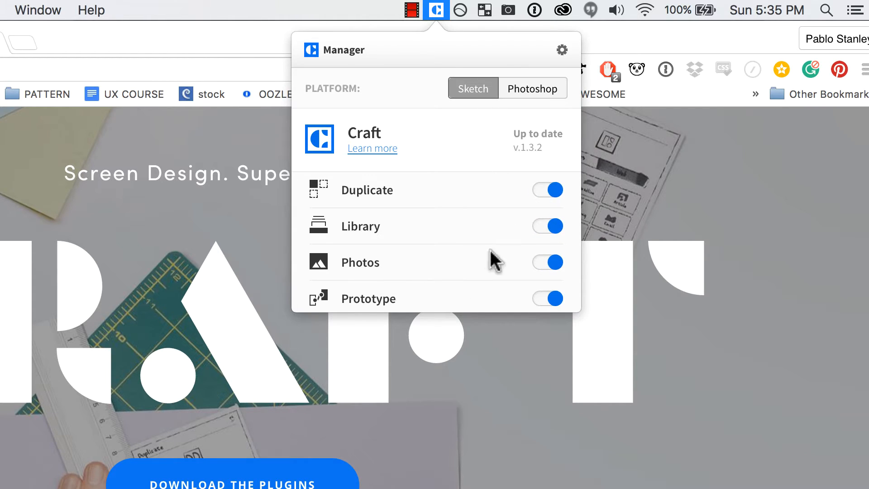
scroll(462, 211, "down", 3)
scroll(462, 211, "up", 3)
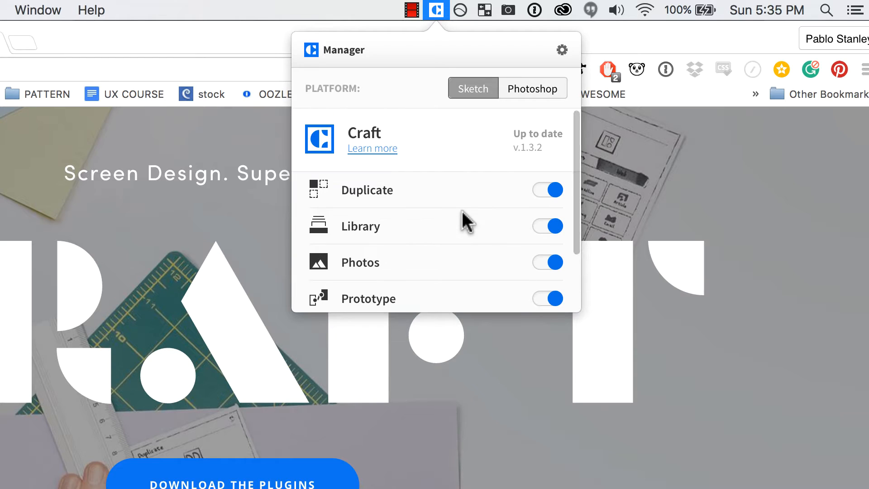
Switch back to Sketch and zoom in on the "Create your own" lists of the Duplicate artboard
key("super+Tab")
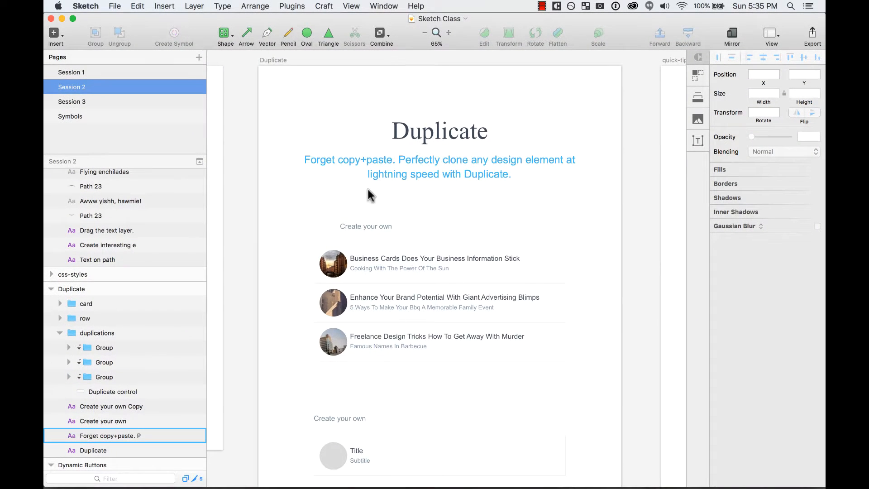
scroll(347, 170, "right", 1)
scroll(346, 173, "down", 5)
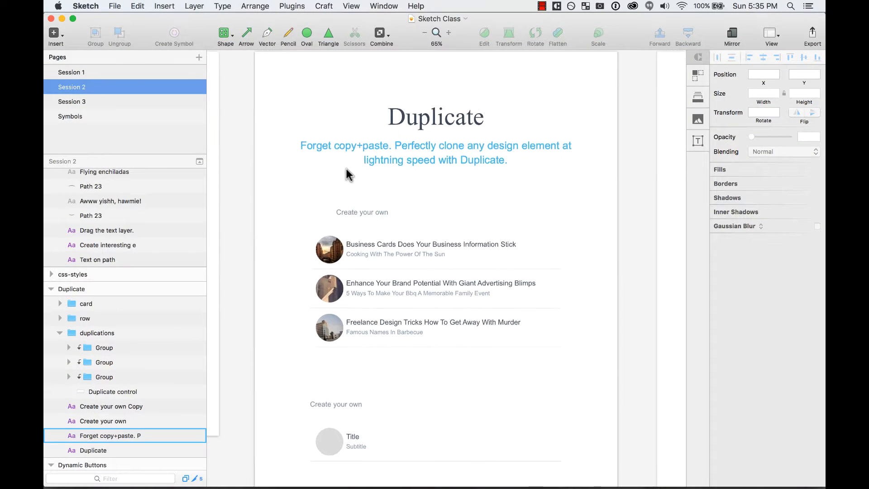
scroll(288, 179, "up", 1)
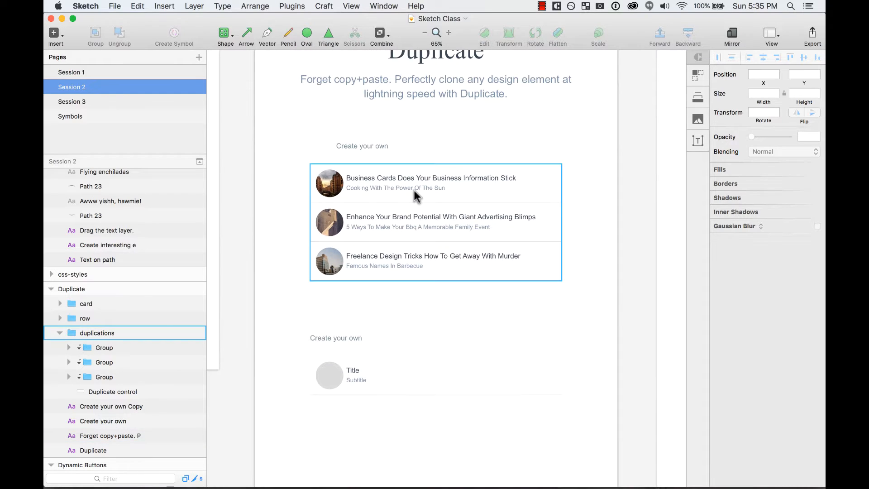
left_click(412, 190)
left_click(228, 88)
key("z")
left_click_drag(543, 415, 626, 466)
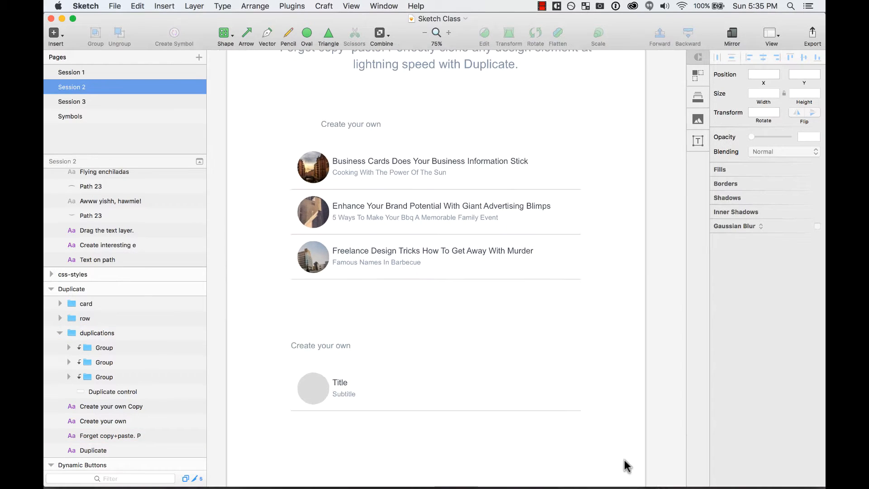
Examine the duplications group and the title layer in its first row, leaving the whole group selected
left_click(407, 182)
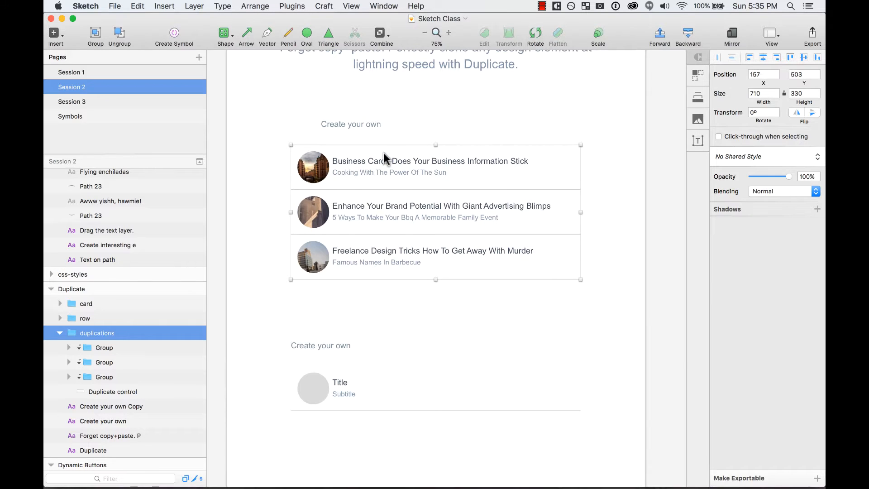
scroll(514, 165, "down", 1)
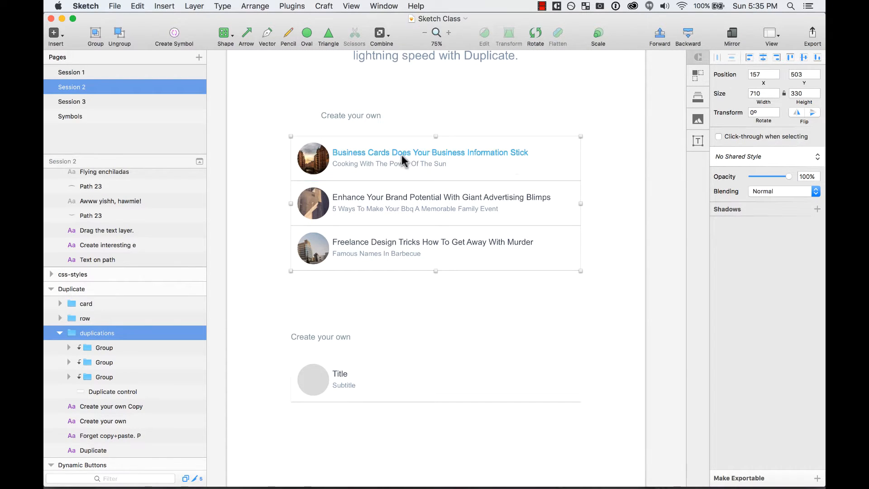
left_click(366, 152, "super")
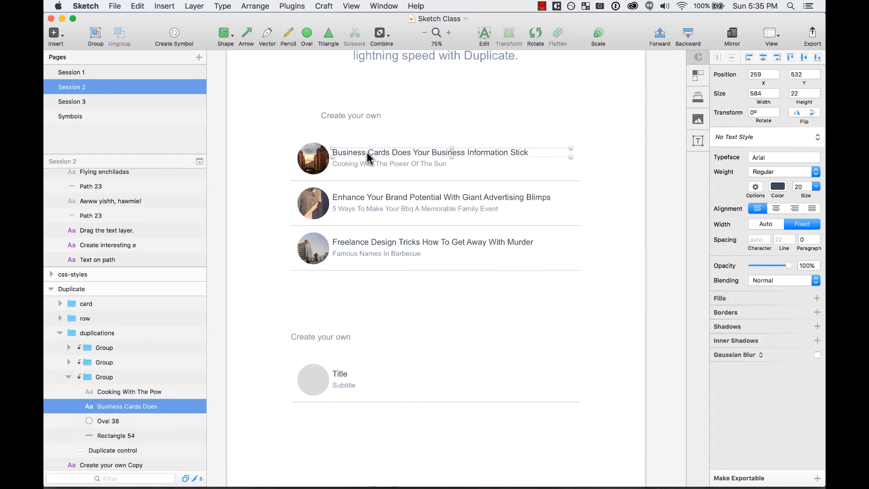
left_click(373, 309)
left_click(443, 143)
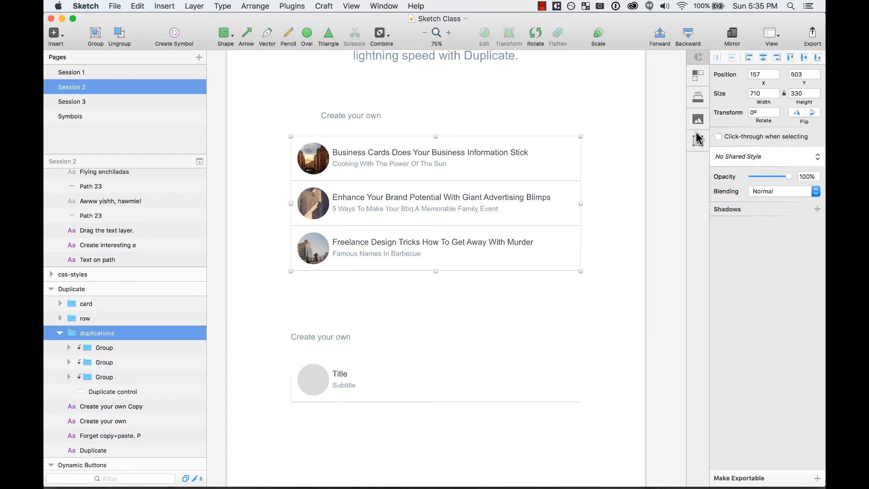
Open Craft's Duplicate options for the duplications group and compare Specific Count with Inside Selection, leaving Inside Selection active
left_click(698, 75)
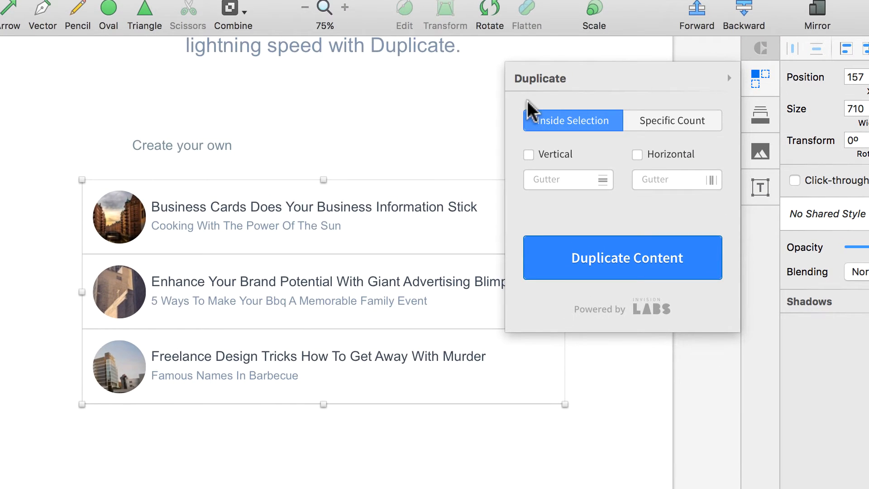
left_click(668, 126)
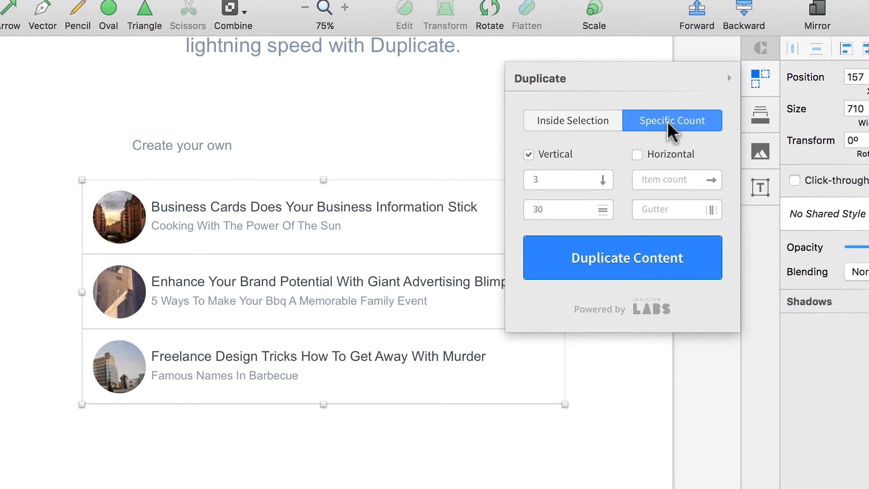
left_click(571, 122)
left_click(664, 123)
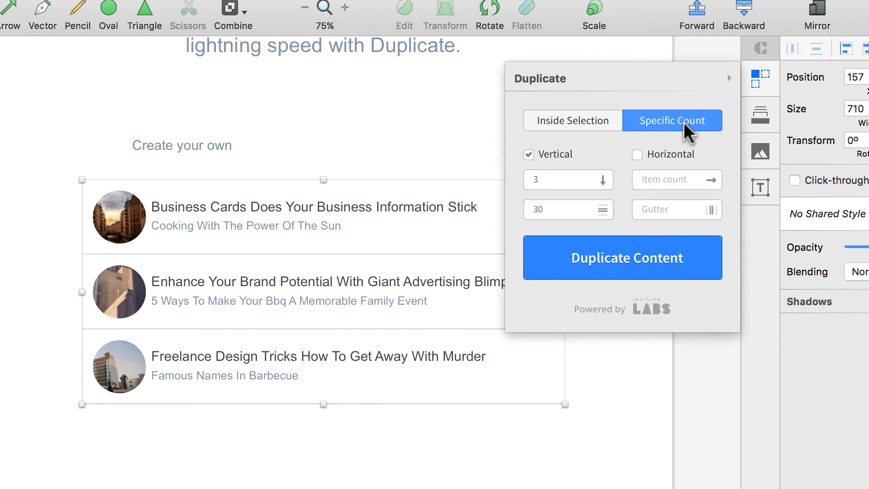
left_click(586, 129)
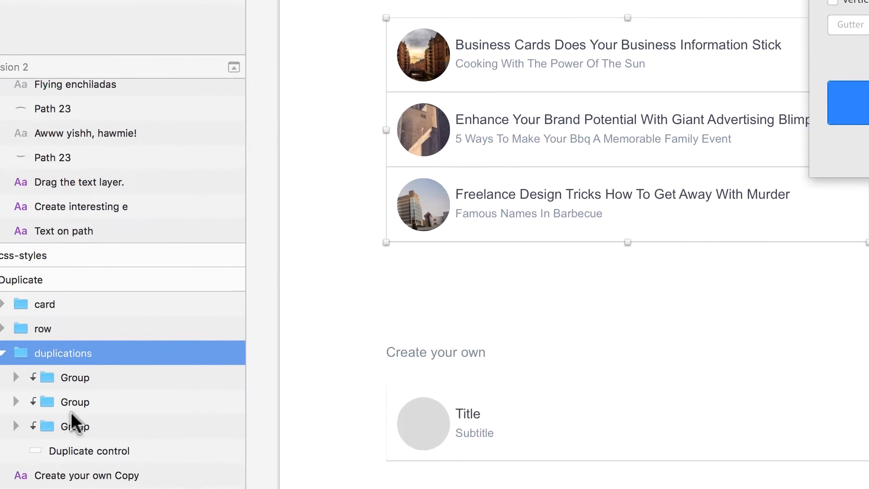
Stretch the Duplicate control layer downward to a height of 440 to generate a fourth row, and close the Duplicate options
scroll(122, 340, "down", 4)
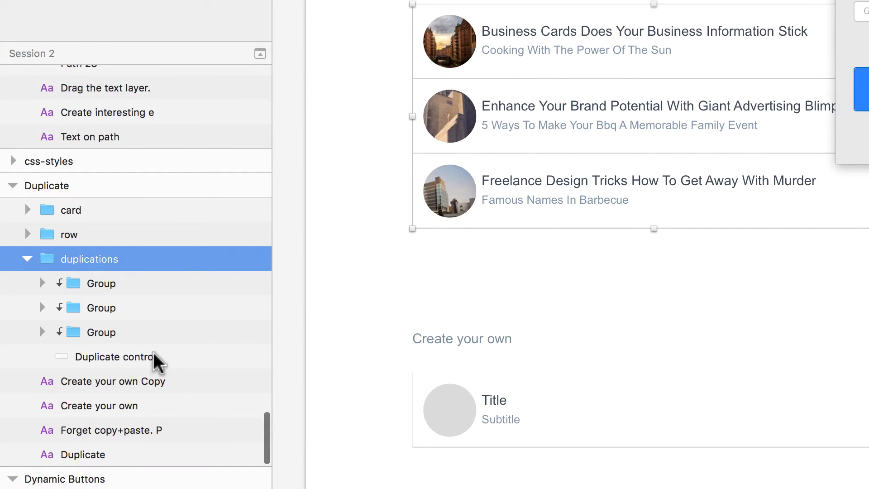
left_click(134, 358)
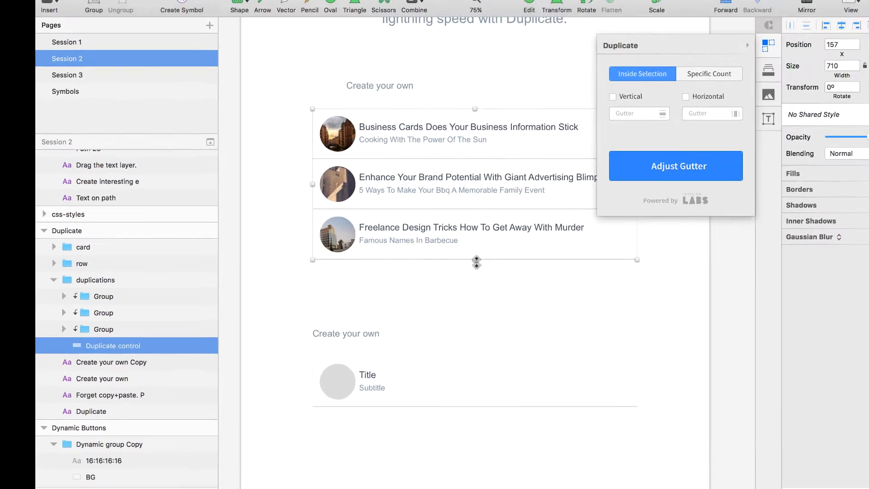
left_click_drag(476, 262, 496, 312)
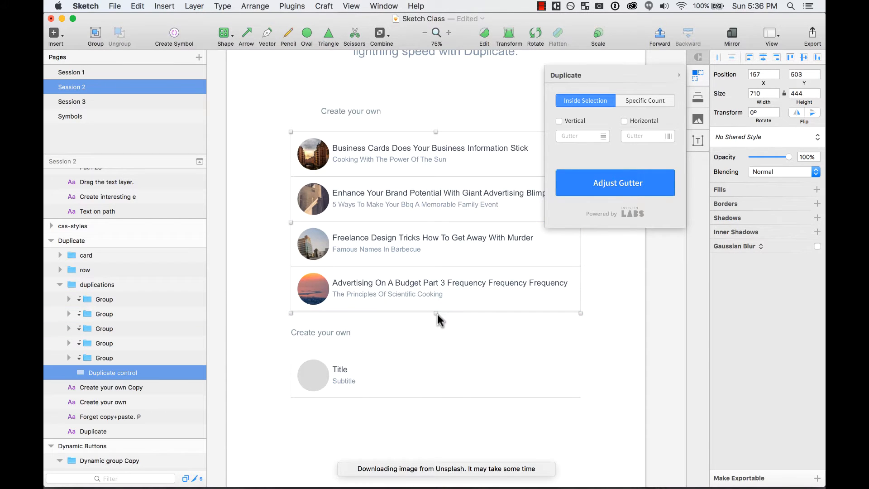
mouse_move(435, 314)
left_mouse_down()
mouse_move(434, 362)
mouse_move(439, 311)
left_mouse_up()
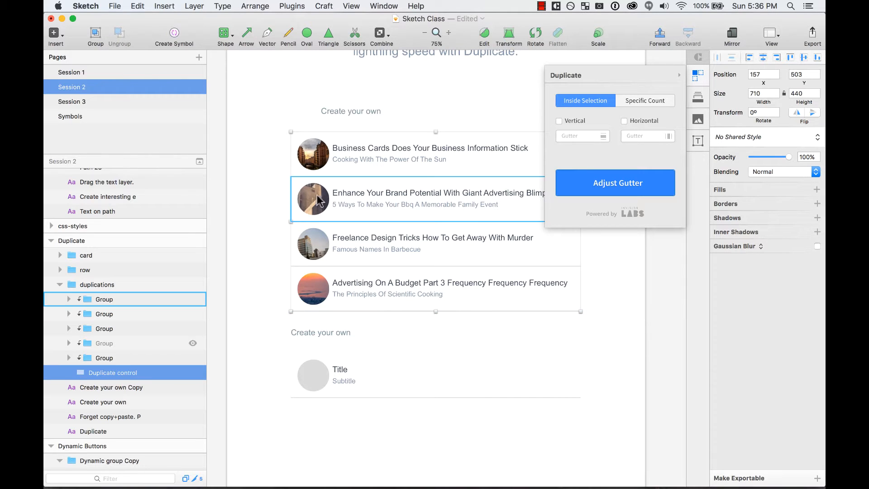
left_click(697, 75)
Move the row group with the Title and Subtitle placeholders down 30 px to Y 1075
scroll(611, 140, "down", 5)
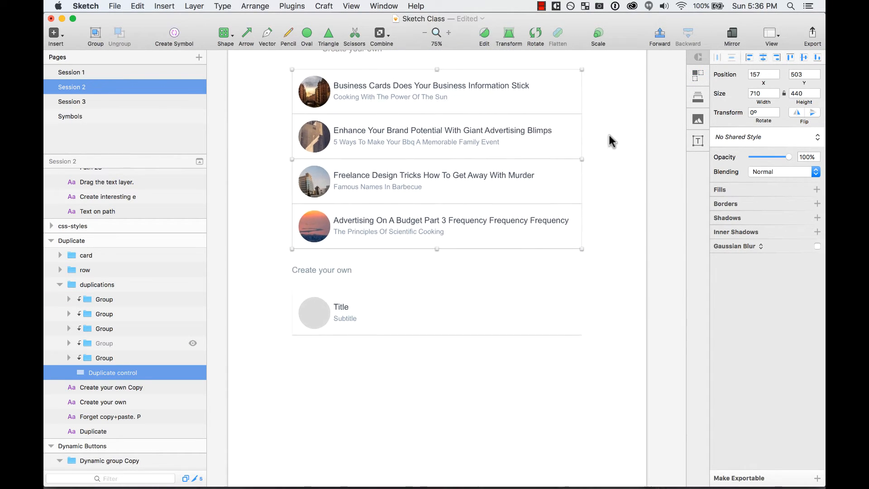
scroll(609, 135, "down", 8)
left_click(461, 181)
key("shift+Down")
key("shift+Down")
key("shift+Down")
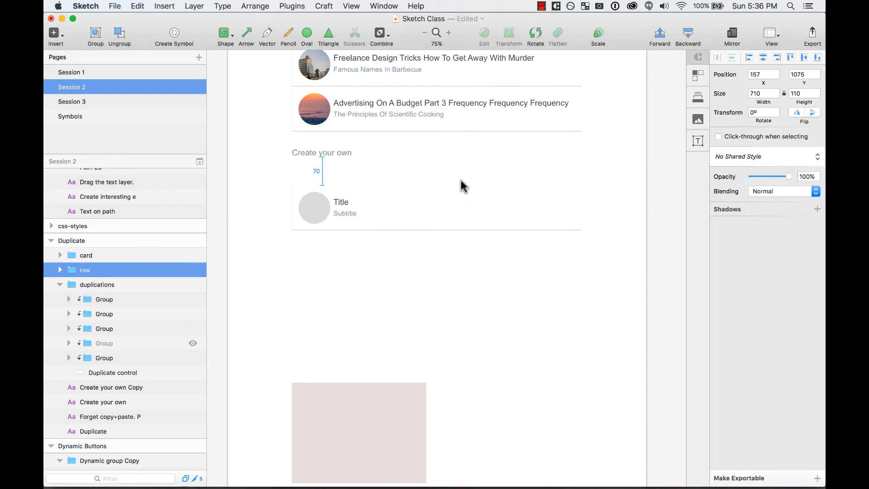
left_click(421, 285)
Zoom in on the row group and examine its circle, title, subtitle and background layers, leaving the grey circle selected
left_click(409, 213)
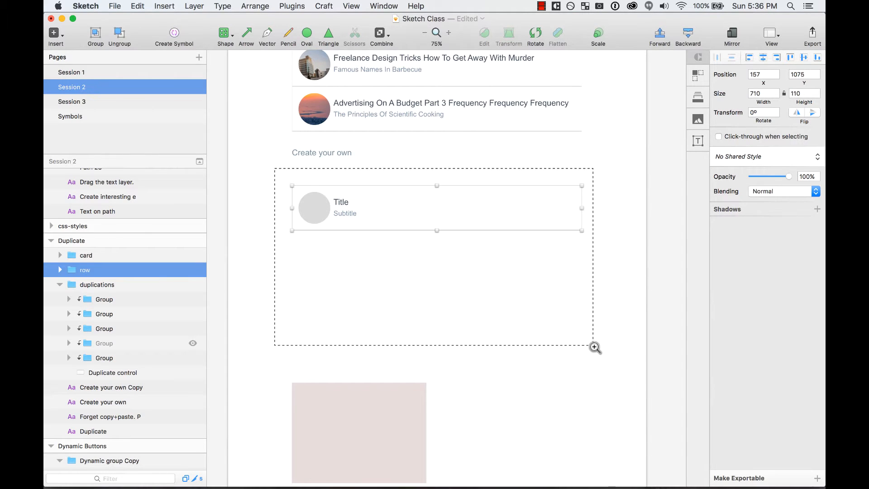
left_click_drag(594, 347, 594, 346)
double_click(267, 209)
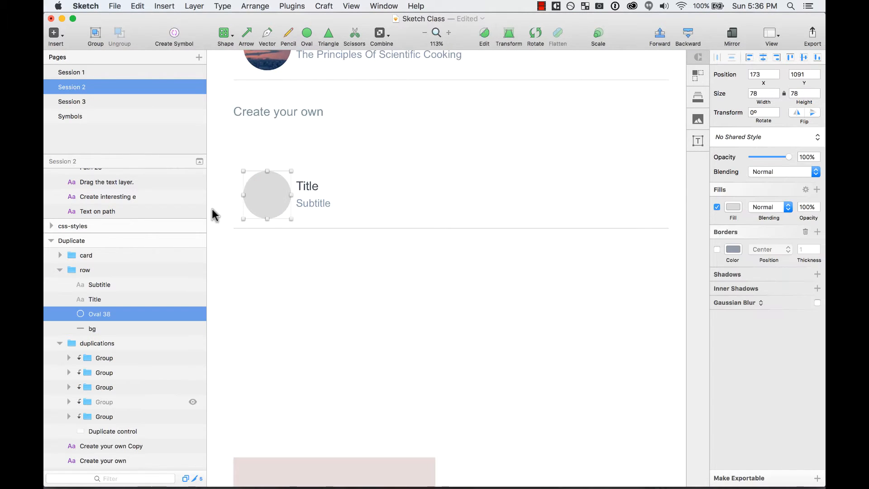
left_click(308, 187)
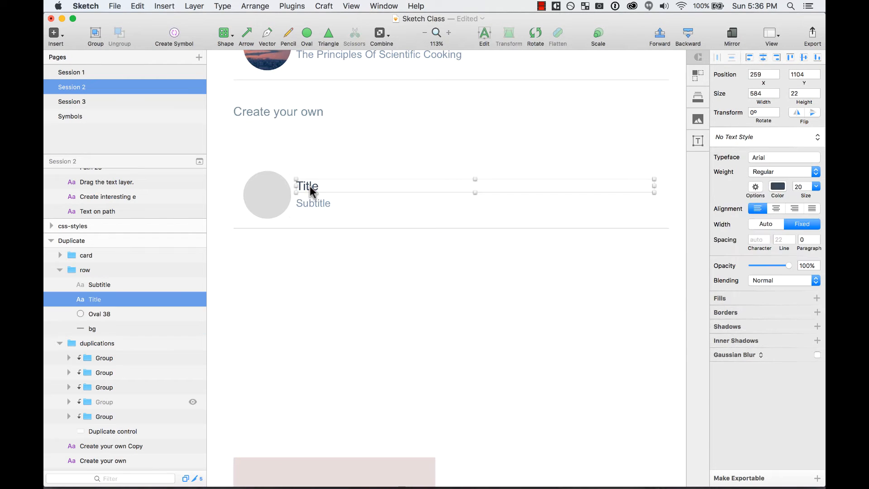
left_click(248, 186)
left_click(375, 169)
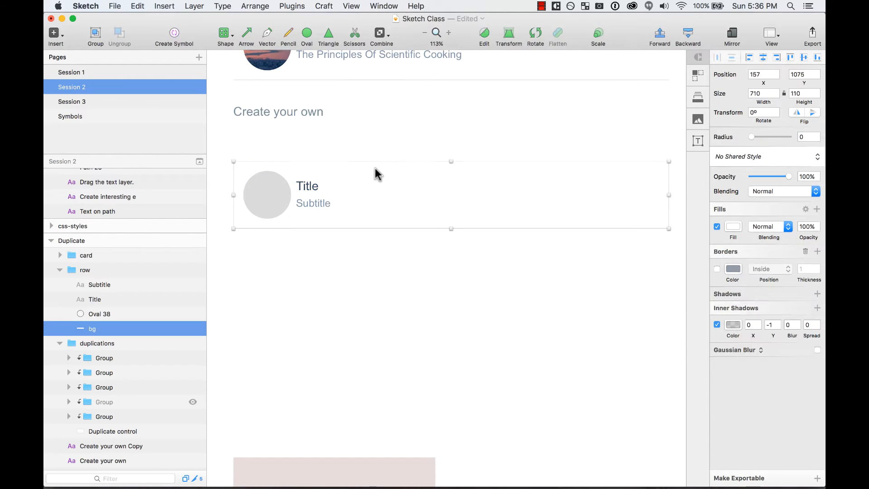
left_click(316, 190)
left_click(314, 207)
left_click(316, 186)
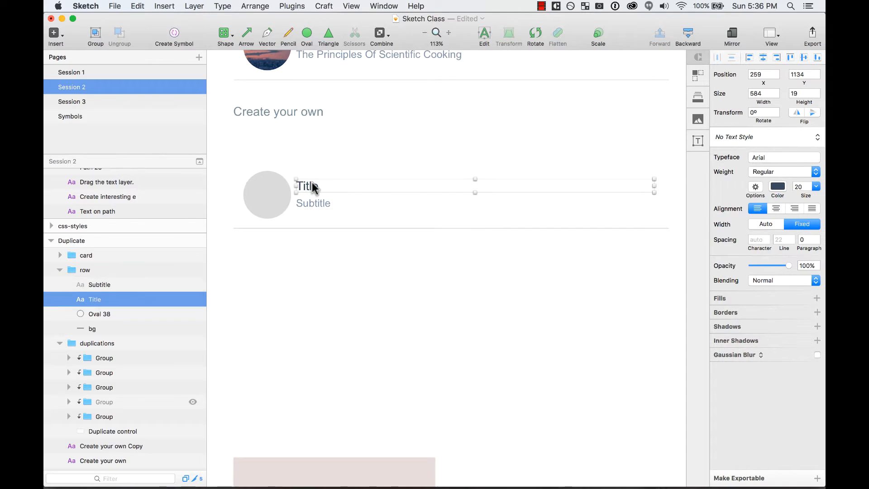
left_click(268, 191)
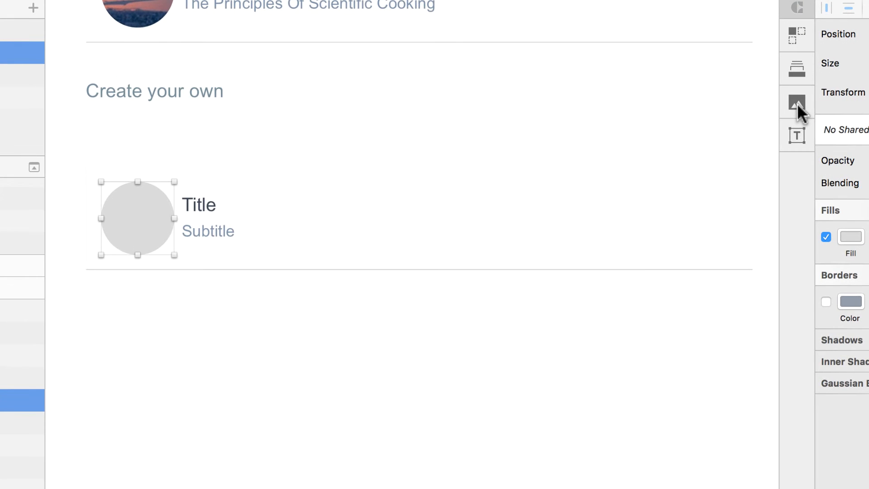
Fill the grey circle in the row with an Unsplash photo from the City category using Craft Photos
left_click(797, 103)
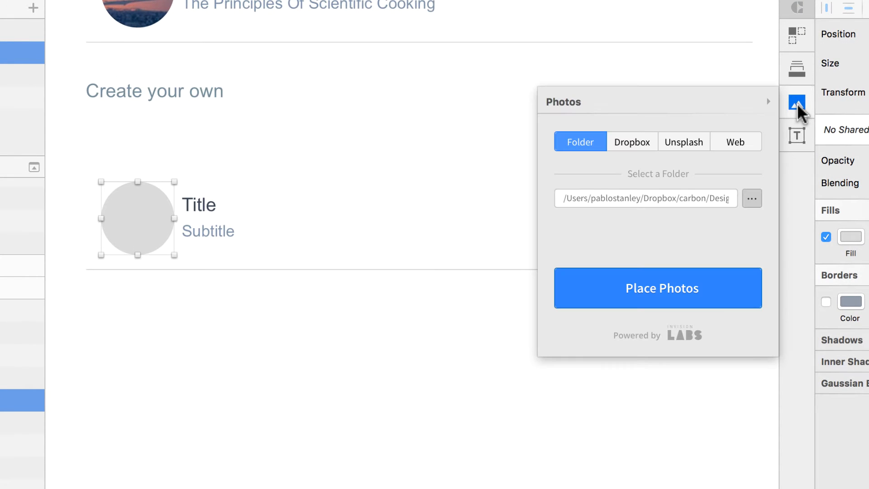
left_click(692, 143)
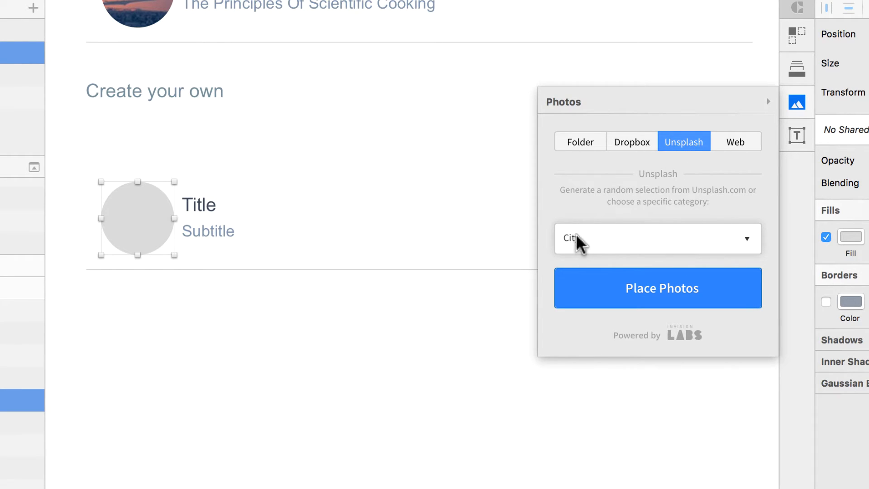
left_click(654, 283)
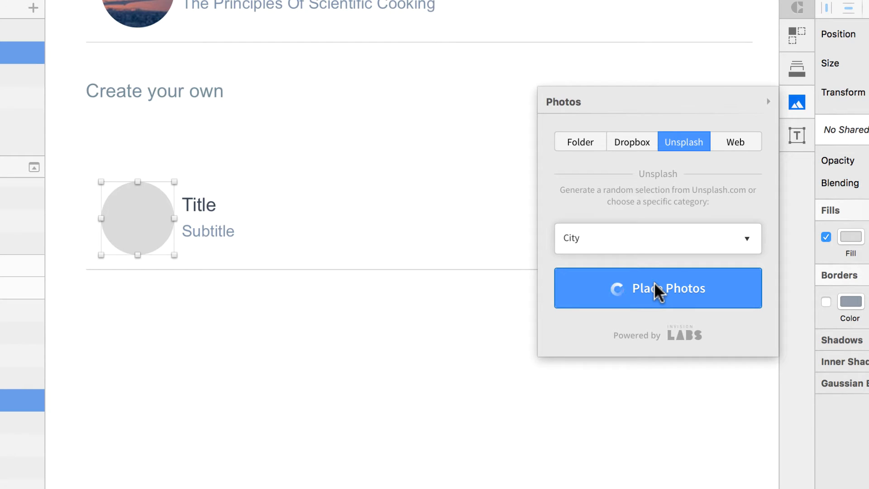
left_click(796, 103)
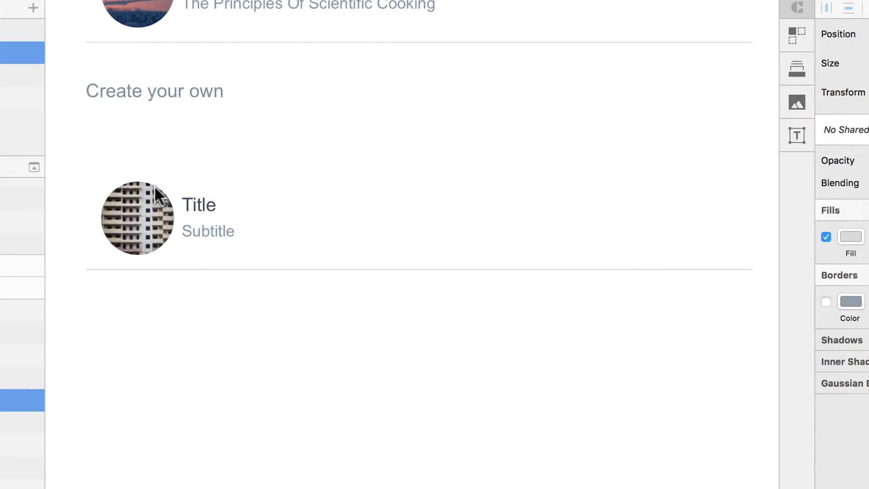
Replace the Title placeholder with a sample headline from the Advertising category using Craft Type
left_click(200, 203)
left_click(797, 135)
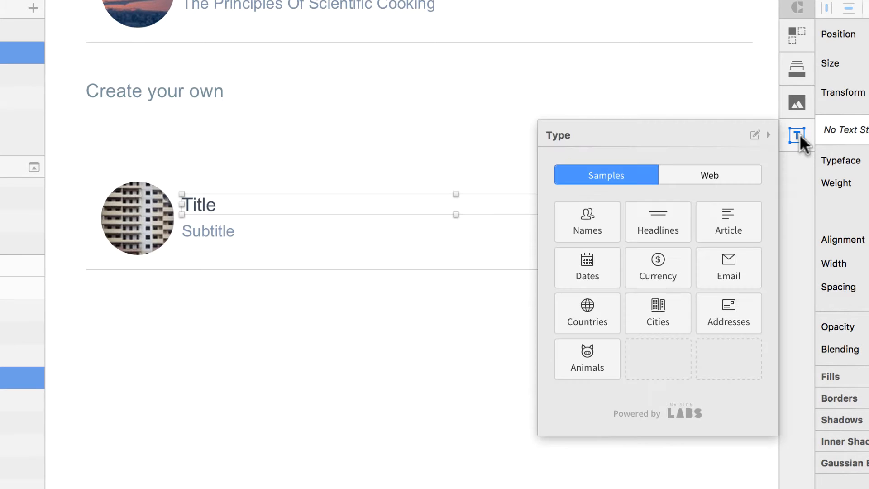
left_click(657, 222)
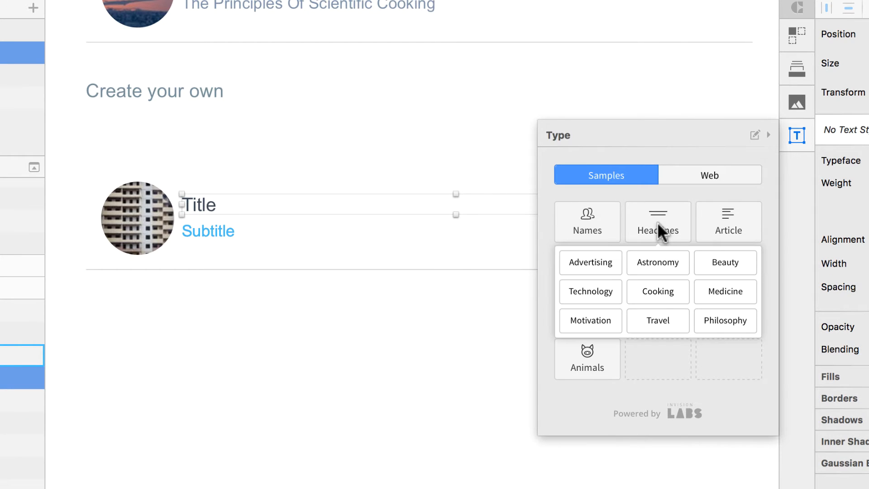
left_click(610, 262)
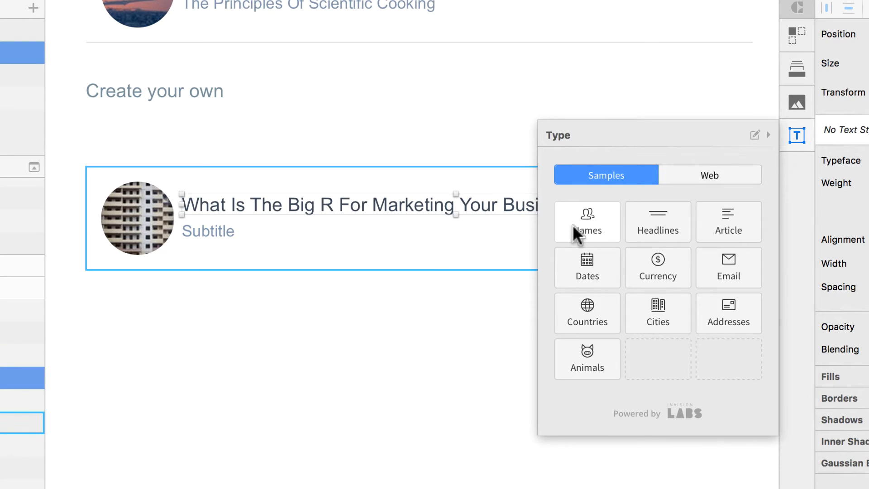
Replace the Subtitle placeholder with an Advertising sample headline and close the Type options
left_click(223, 226)
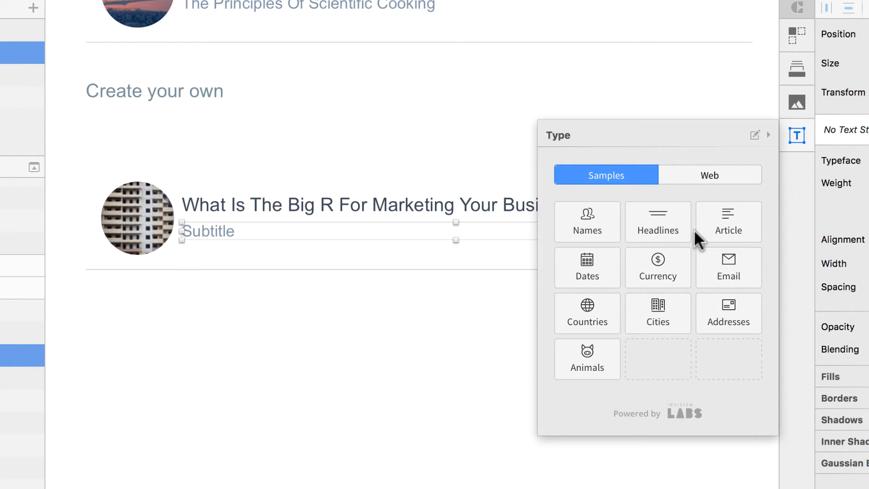
left_click(669, 221)
left_click(571, 260)
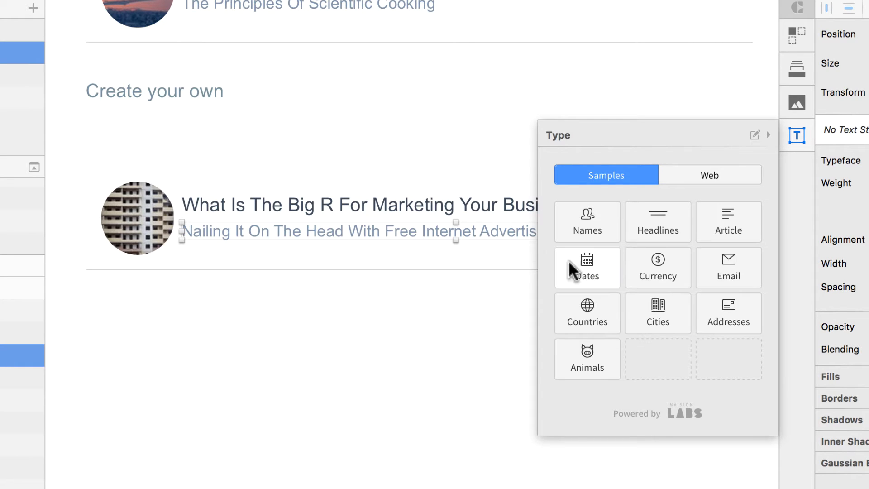
left_click(794, 136)
Examine the filled row group and its bg layer up close, leaving the whole row group selected
key("super+minus")
key("super+minus")
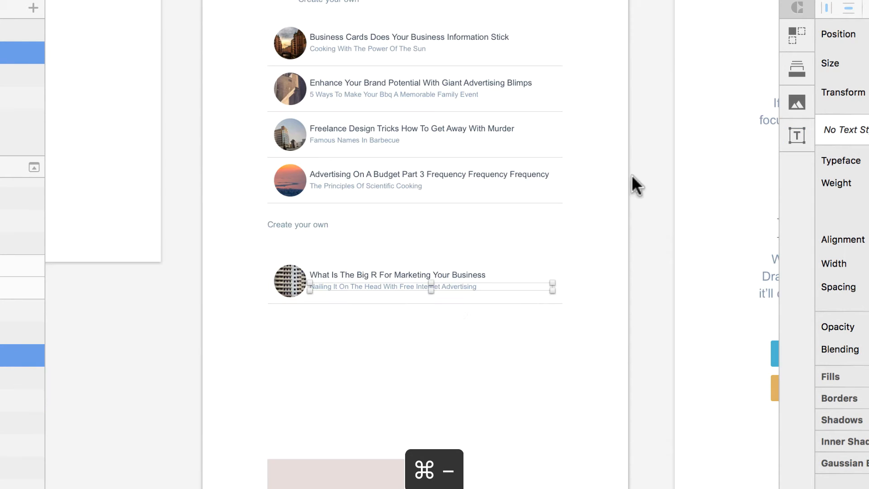
left_click(516, 362)
key("z")
left_click_drag(163, 218, 655, 463)
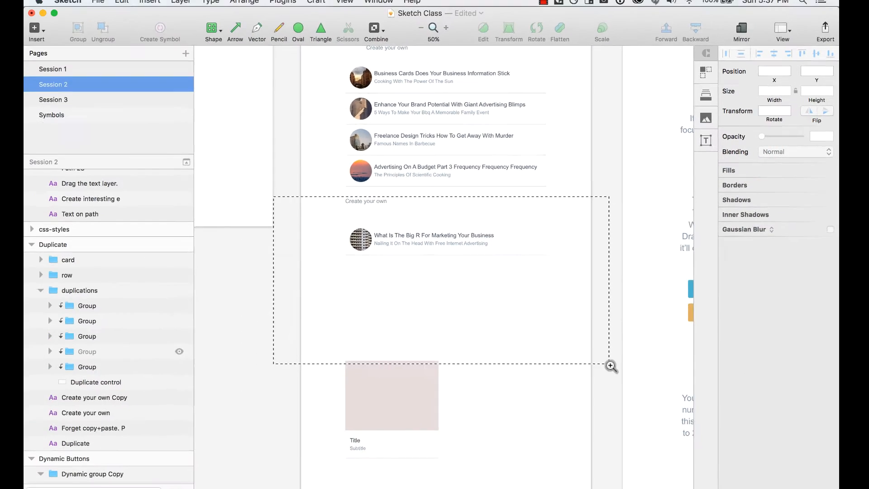
left_click_drag(610, 366, 611, 365)
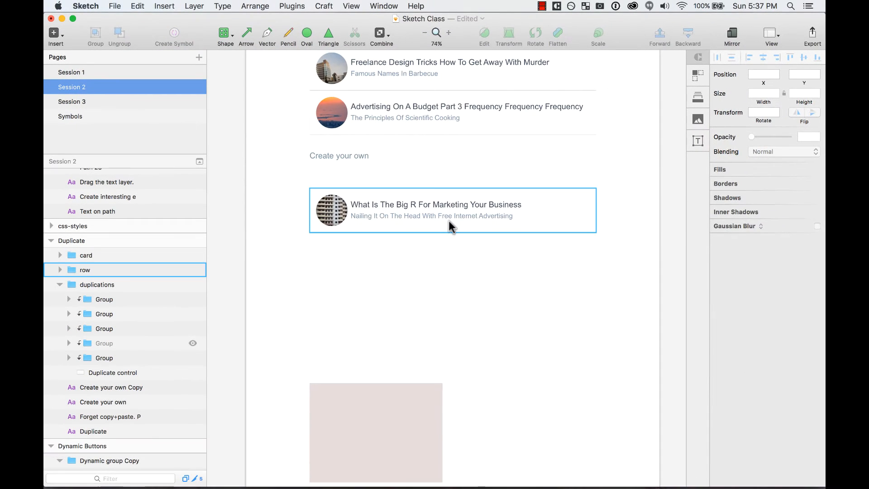
left_click(481, 207)
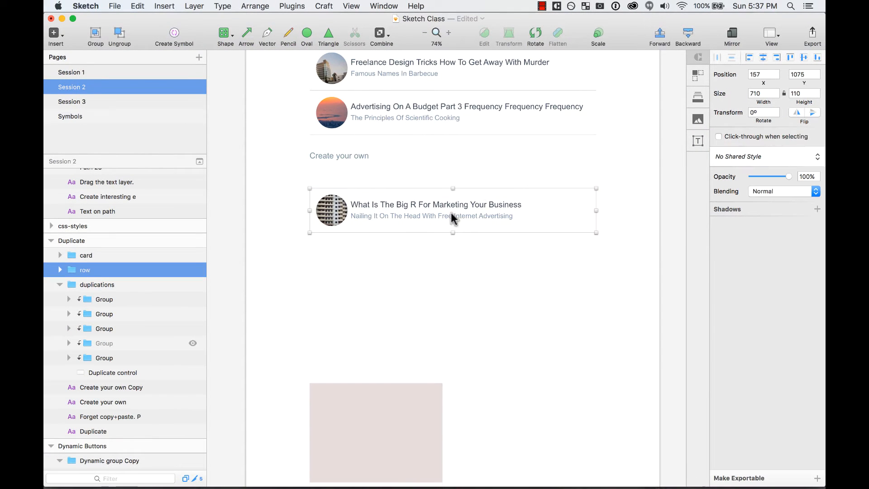
double_click(546, 198)
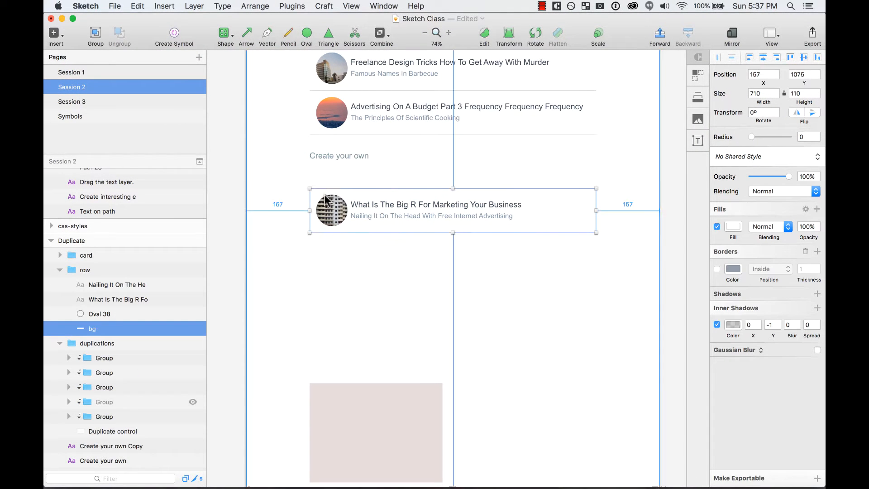
key("Escape")
left_click(344, 199)
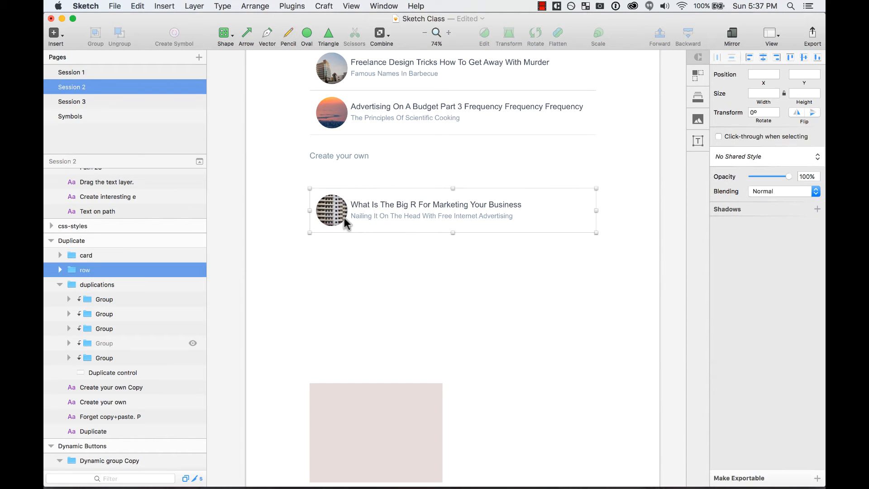
Try building the list manually: duplicate the row group twice below the original and replace "Big" with "fasldkfjalskjf" in the second row's title
left_click_drag(392, 205, 390, 264)
key("super+z")
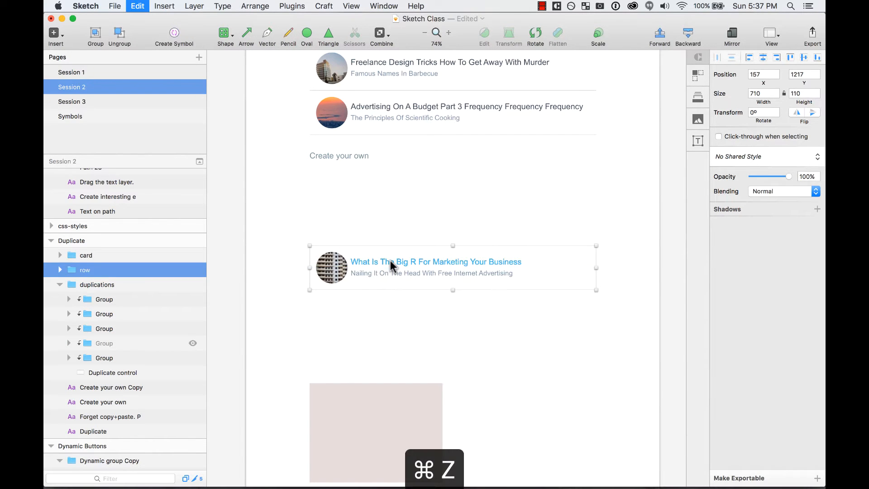
key("super+z")
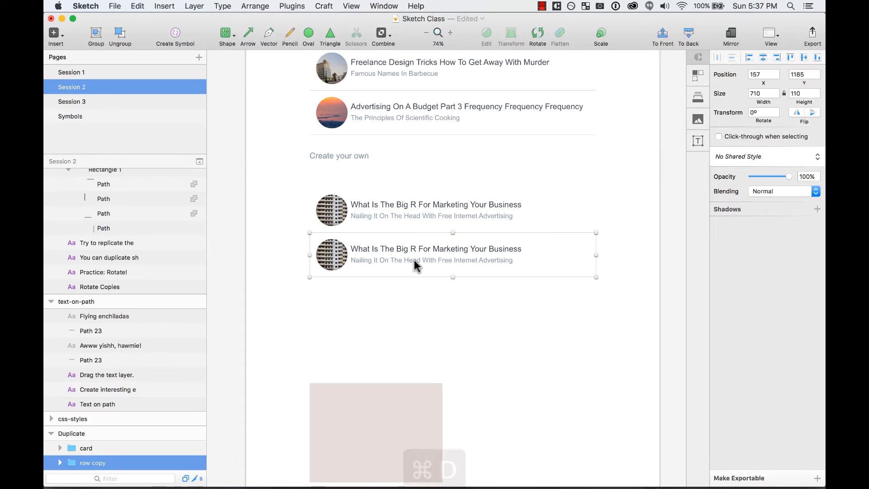
key("super+d")
left_click(373, 251)
double_click(394, 248)
double_click(394, 249)
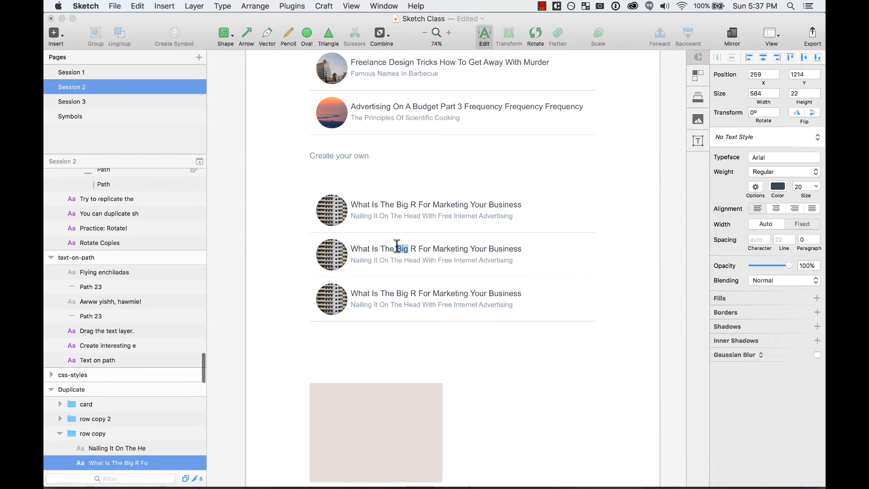
type("fasldkfjalskjf")
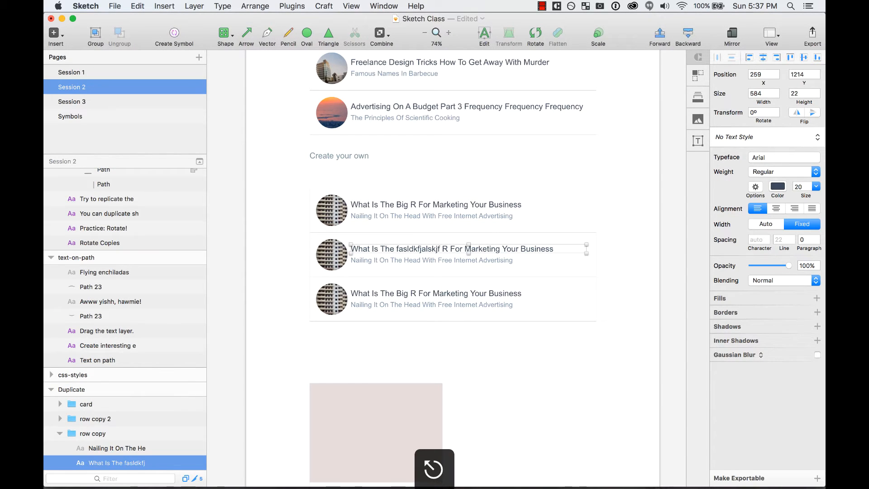
Undo the second row's title edit and both manual row copies
key("super+z")
key("super+z")
key("super+z")
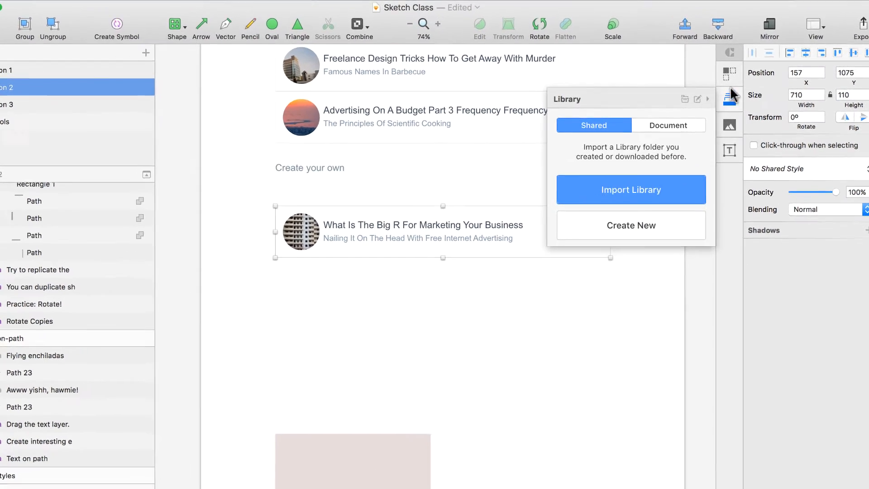
Duplicate the row group with Craft's Inside Selection mode, Vertical enabled and a gutter of 0, and close the Duplicate options
mouse_move(701, 71)
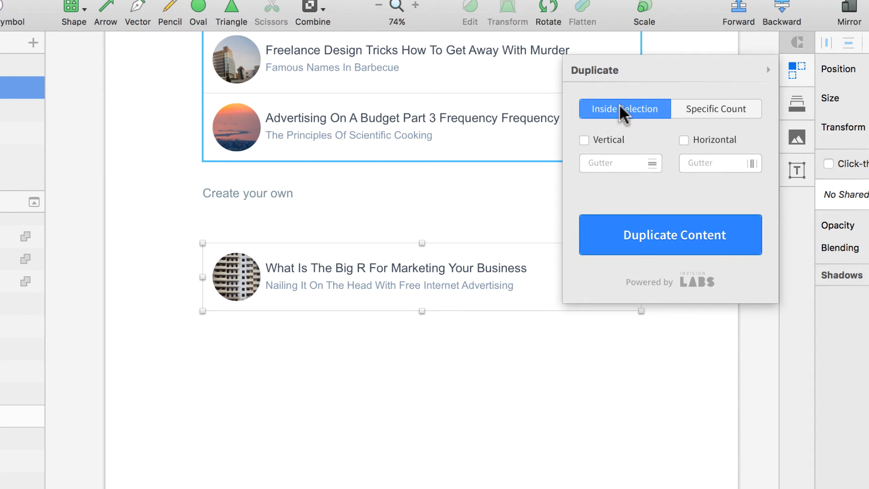
left_click(584, 141)
left_click(627, 162)
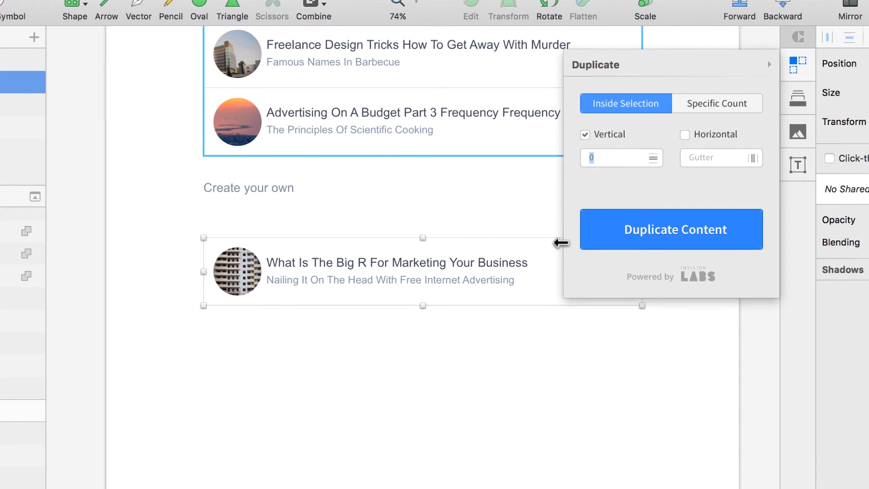
left_click(659, 199)
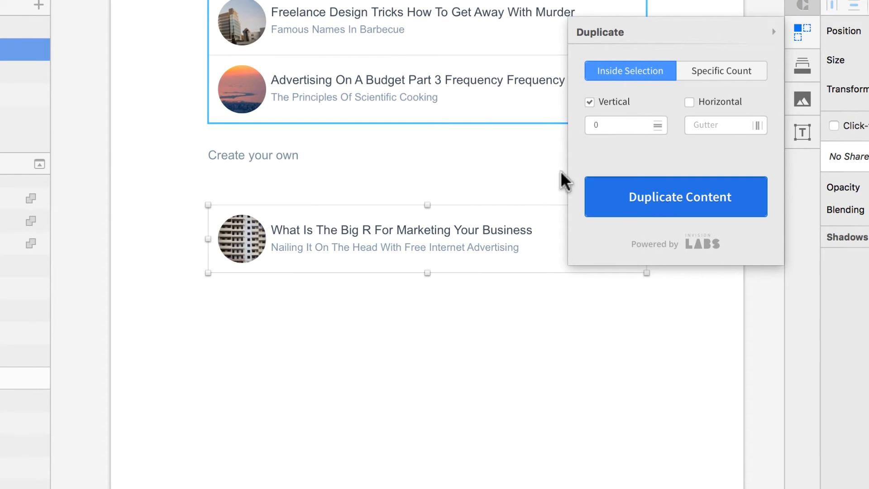
scroll(463, 453, "down", 2)
scroll(466, 416, "right", 2)
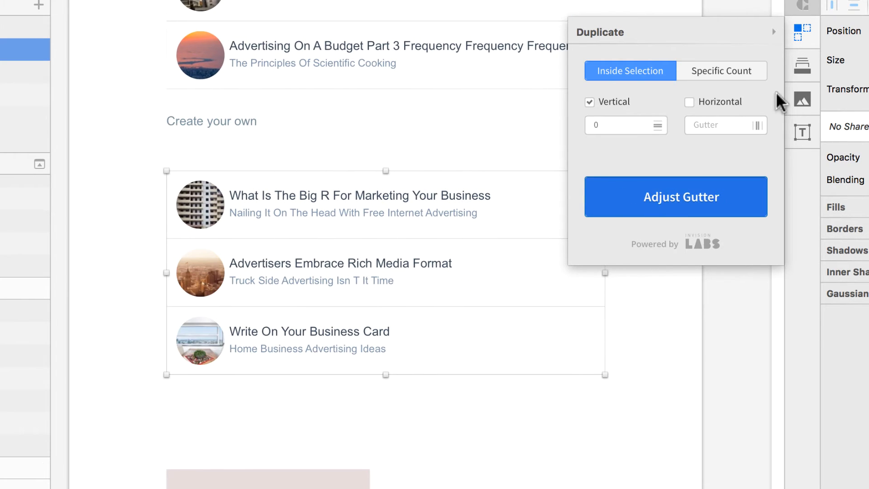
left_click(800, 31)
Examine the photo, title and subtitle layers inside the generated rows to compare their content
left_click_drag(150, 132, 648, 485)
scroll(430, 341, "left", 2)
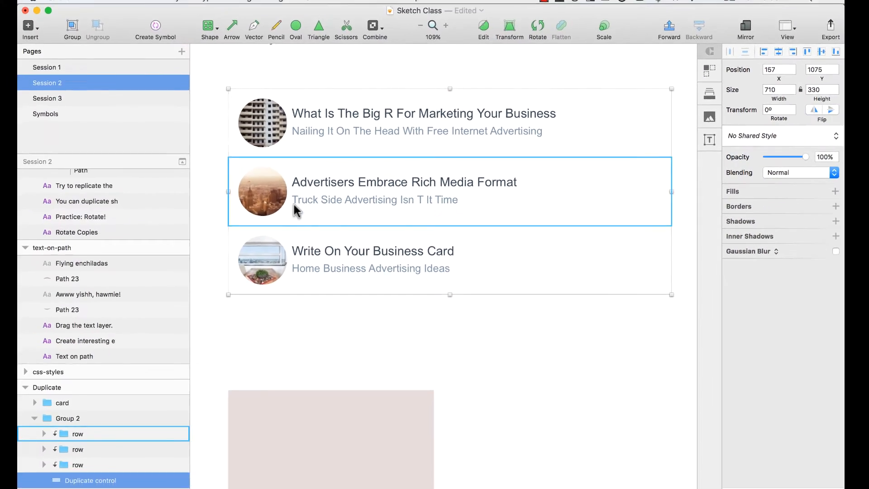
double_click(191, 207)
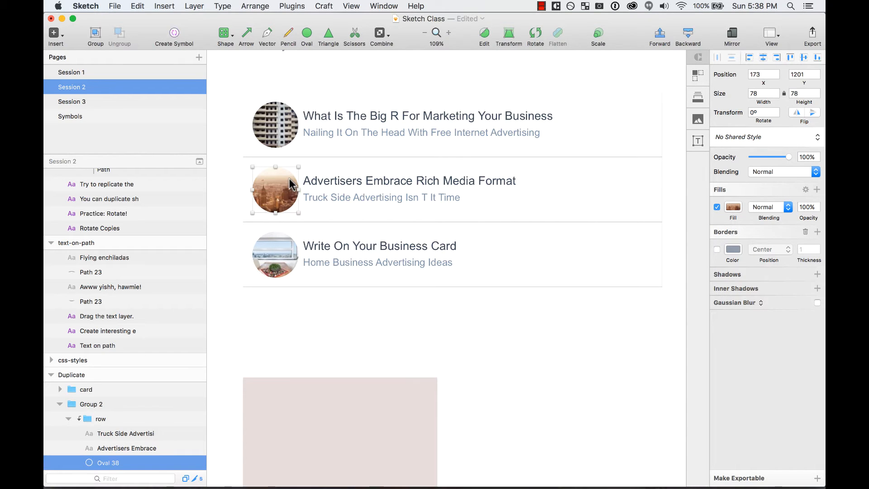
left_click(344, 179)
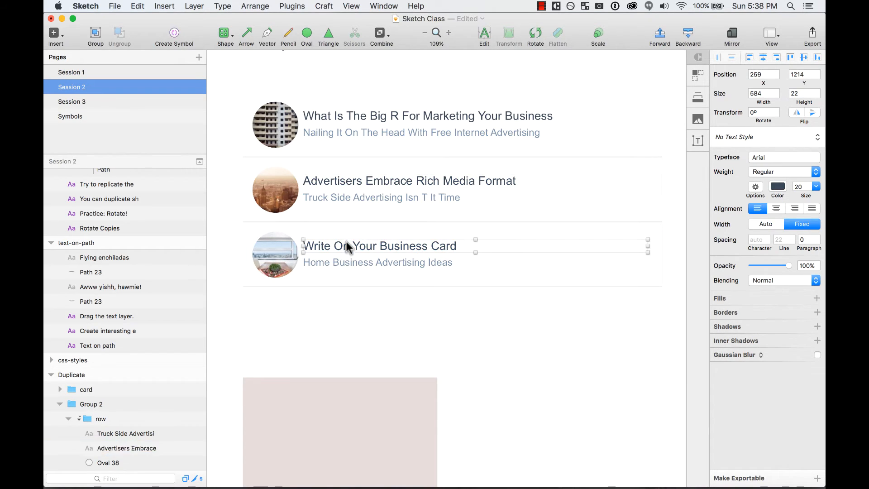
left_click(348, 198)
left_click(384, 116)
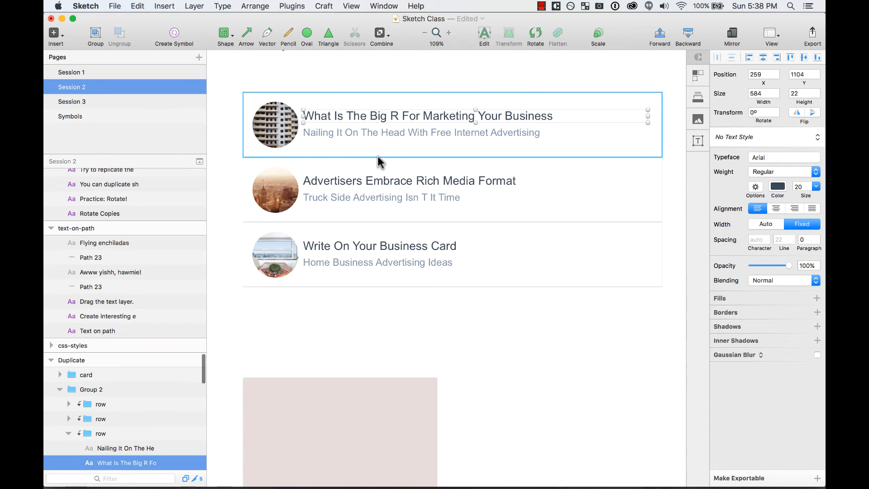
Collapse the open row and the duplications group in the layer list, and expand Group 2 to show its rows and Duplicate control
key("super+minus")
scroll(140, 435, "down", 8)
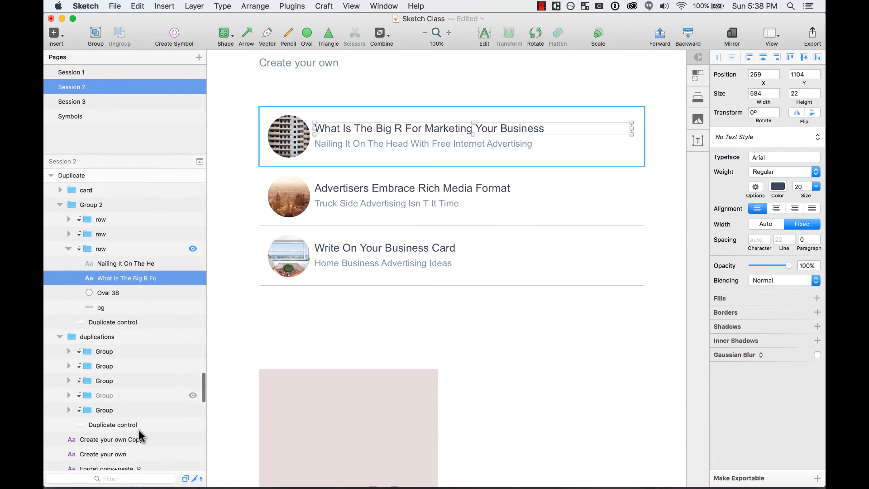
left_click(69, 247)
left_click(105, 204)
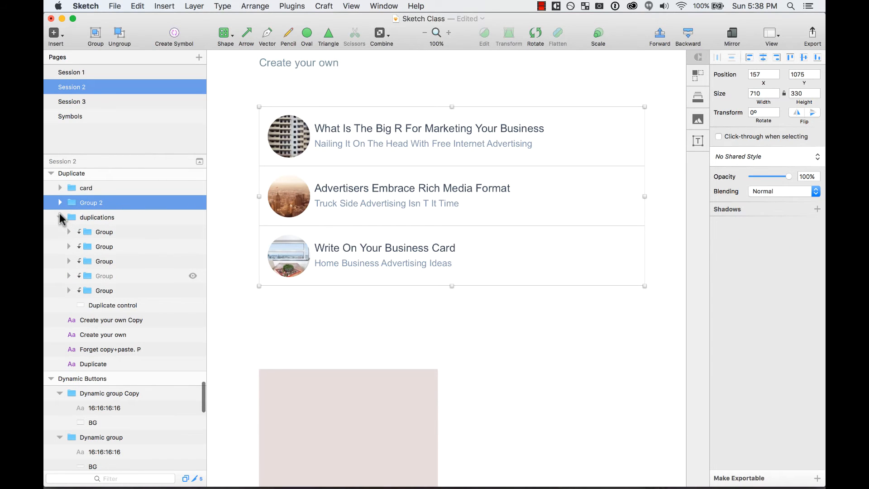
left_click(60, 218)
left_click(60, 203)
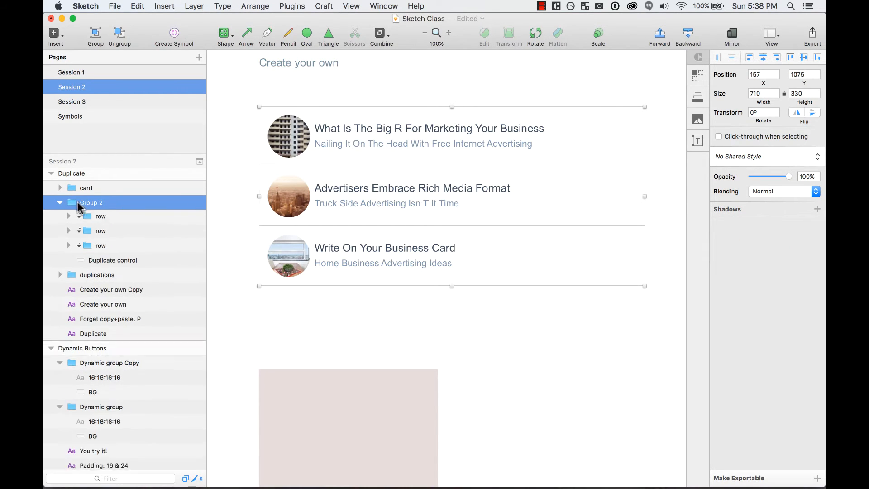
Stretch Group 2's Duplicate control layer downward to a height of 440 to generate a fourth row
left_click(124, 261)
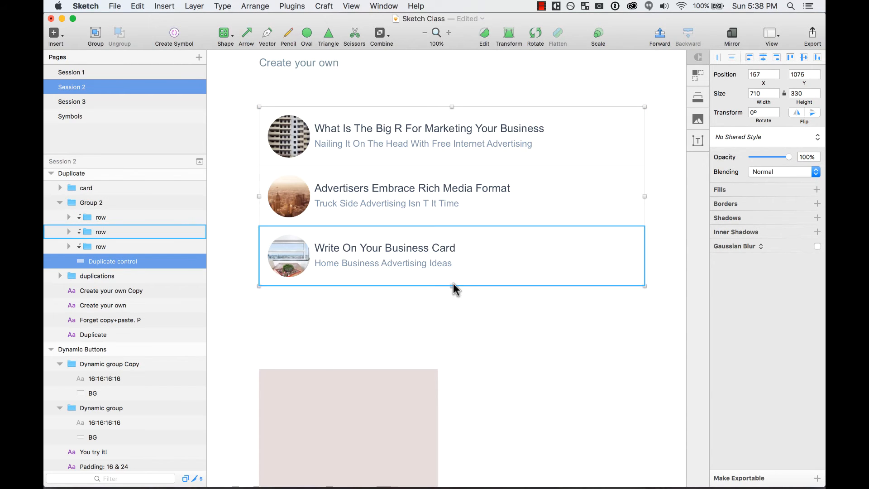
left_click_drag(451, 286, 454, 346)
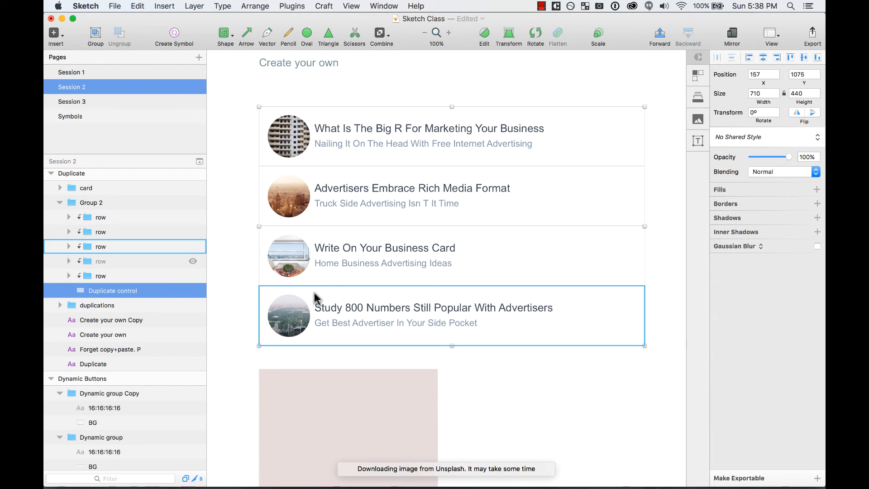
left_click(697, 97)
left_click(697, 96)
Move the card group down to Y 1682 to leave more space beneath the row list
key("super+minus")
key("super+minus")
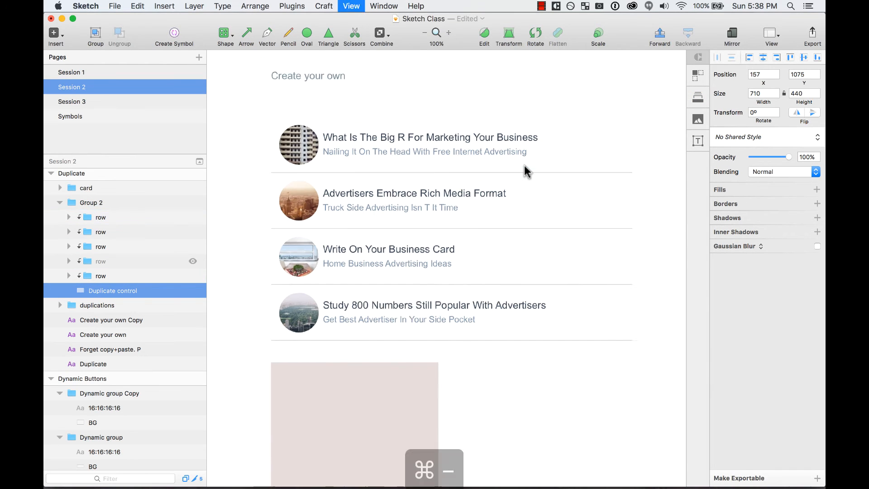
left_click(440, 383)
key("z")
left_click_drag(389, 210, 537, 426)
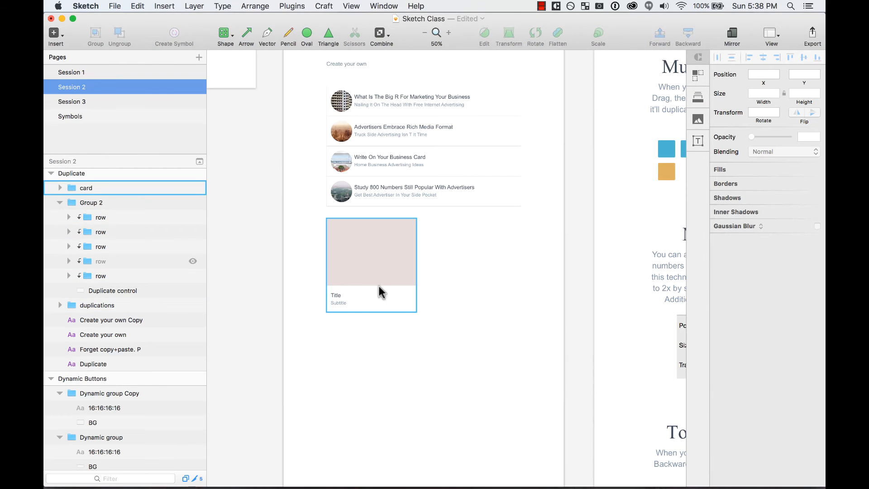
left_click(379, 281)
left_click_drag(389, 255, 388, 300)
Switch Craft's Duplicate mode to Specific Count for the card and close the Duplicate options
key("z")
left_click_drag(301, 161, 527, 398)
left_click(695, 76)
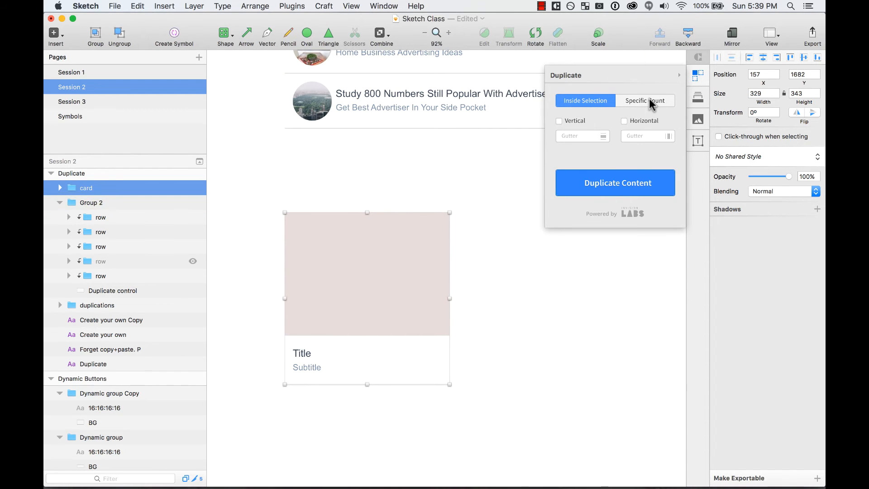
left_click(648, 101)
left_click(697, 78)
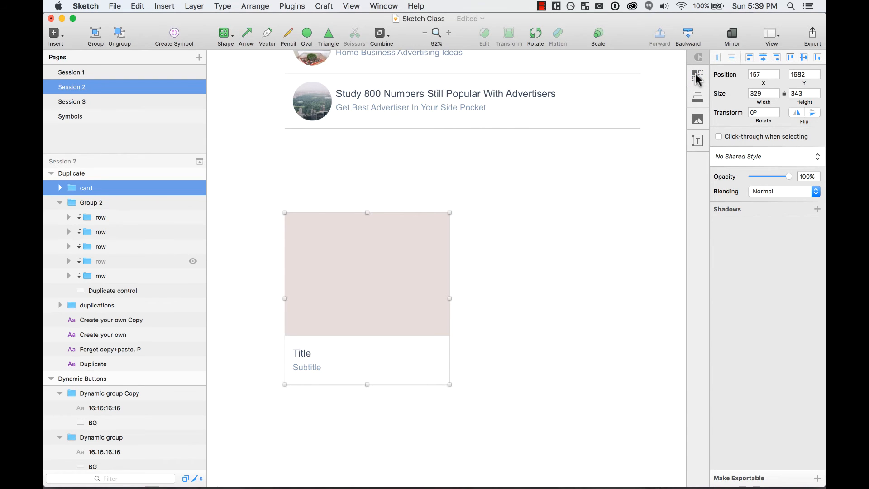
Fill the card's image layer with a random Unsplash photo from the Animals category using Craft Photos
scroll(430, 303, "right", 2)
double_click(431, 303)
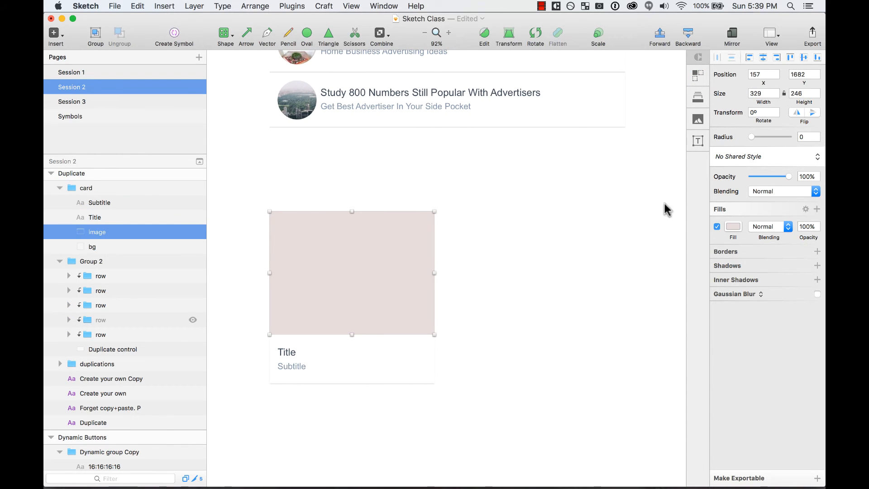
left_click(698, 118)
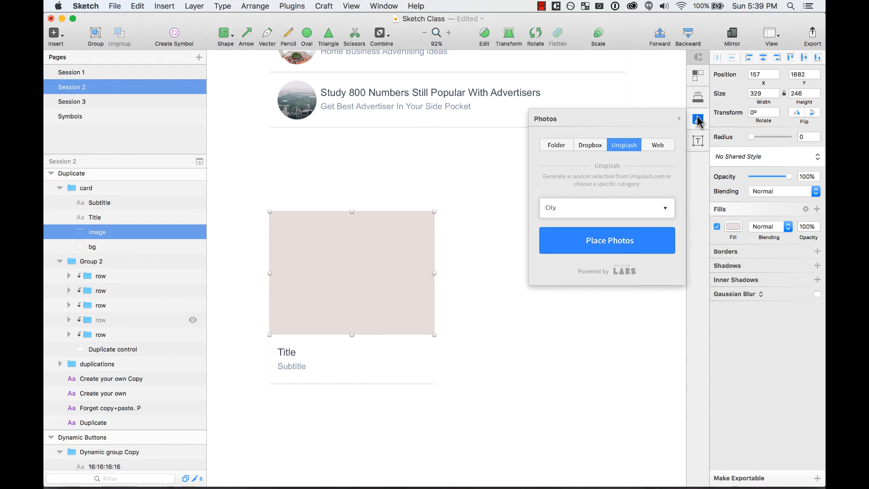
left_click(611, 213)
left_click(556, 239)
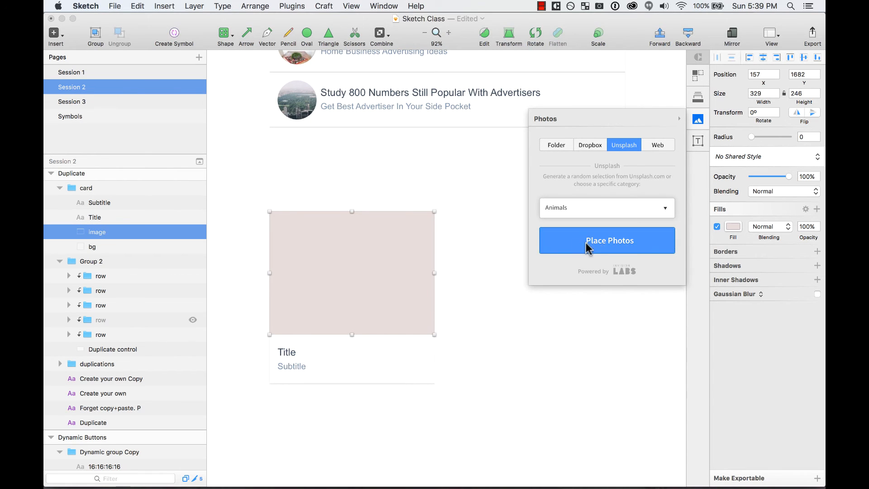
left_click(590, 245)
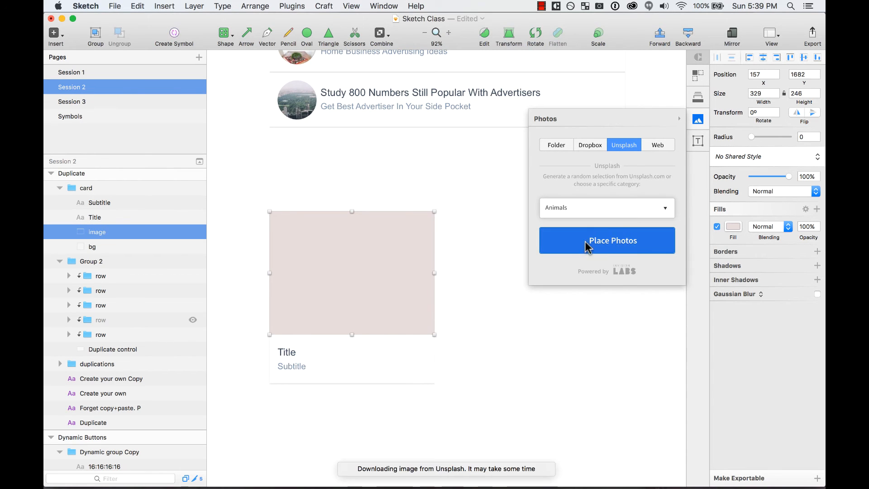
Replace the card's title and subtitle with Craft sample headlines from the Philosophy category, and close the Type options
left_click(290, 351)
left_click(697, 140)
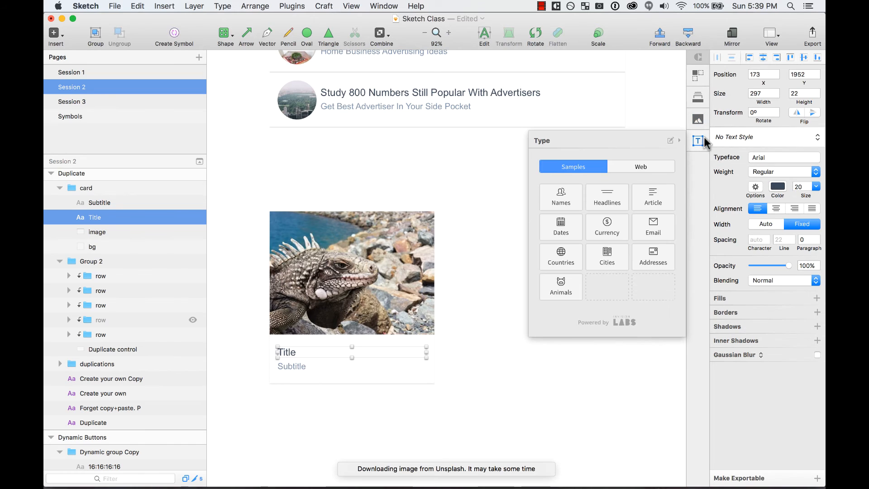
left_click(610, 198)
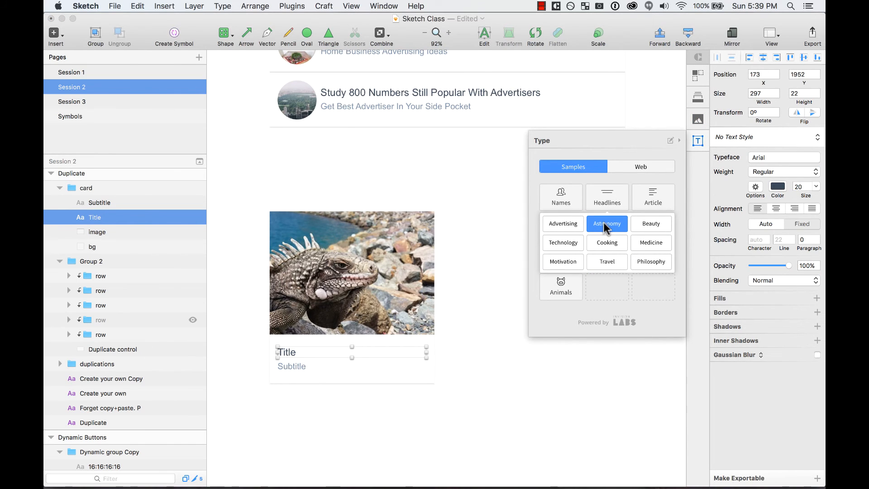
left_click(648, 261)
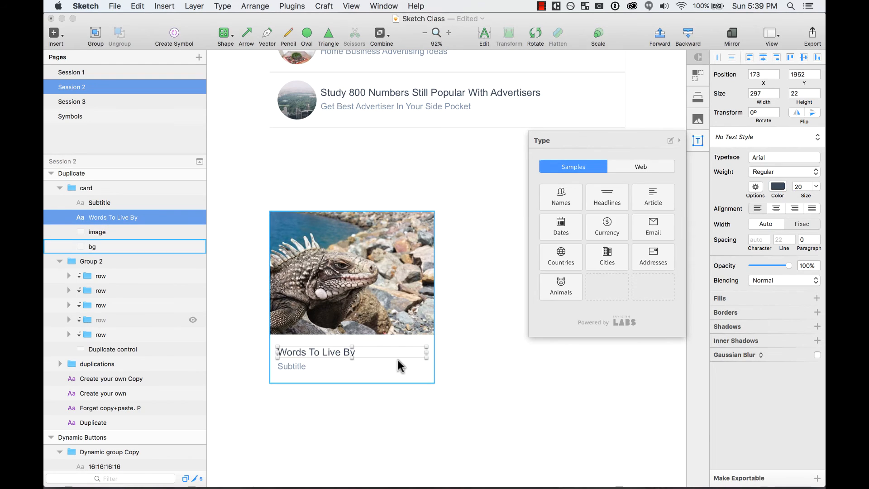
left_click(289, 365)
left_click(604, 201)
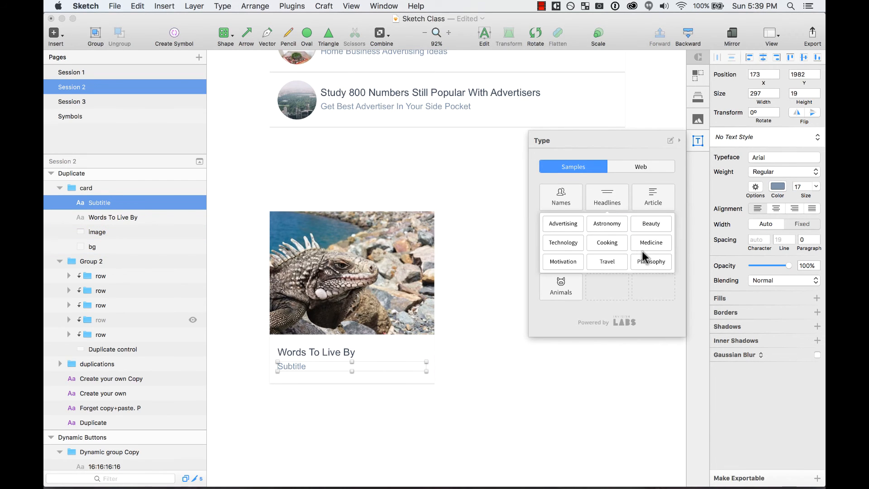
left_click(646, 260)
left_click(697, 140)
left_click(446, 281)
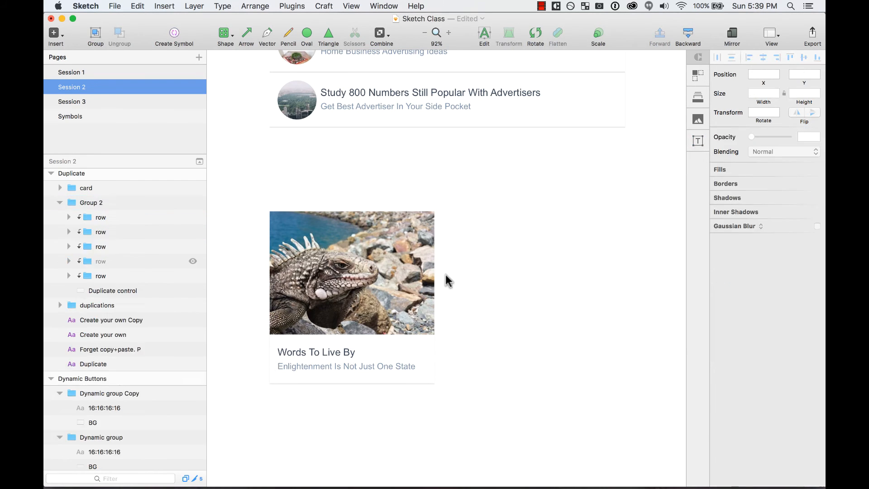
Enable Horizontal duplication for the card group in Specific Count mode with a horizontal item count of 2
left_click(387, 285)
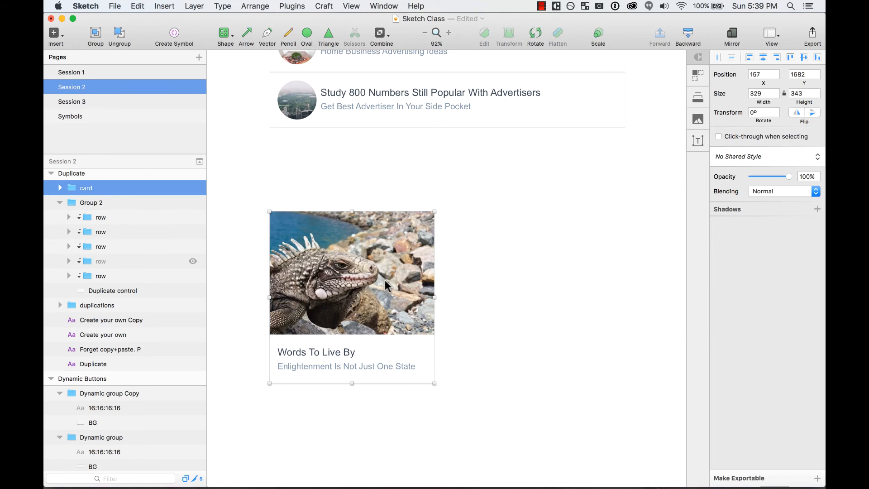
left_click(698, 77)
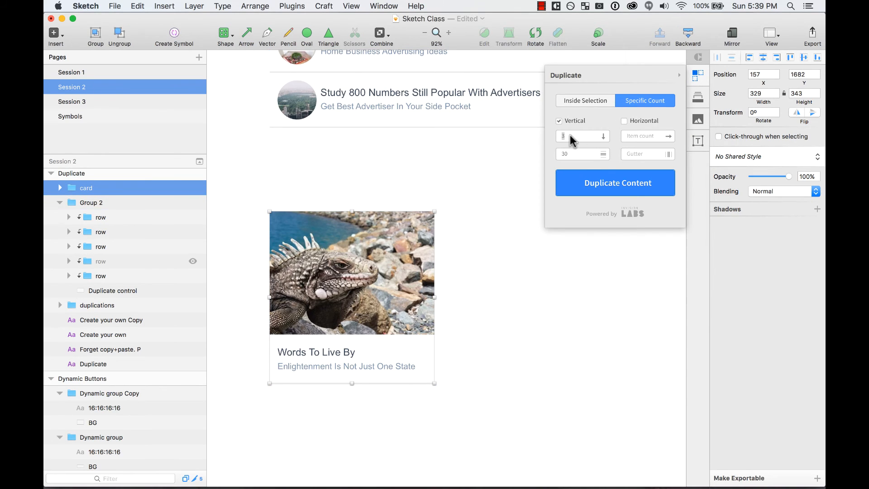
left_click(624, 120)
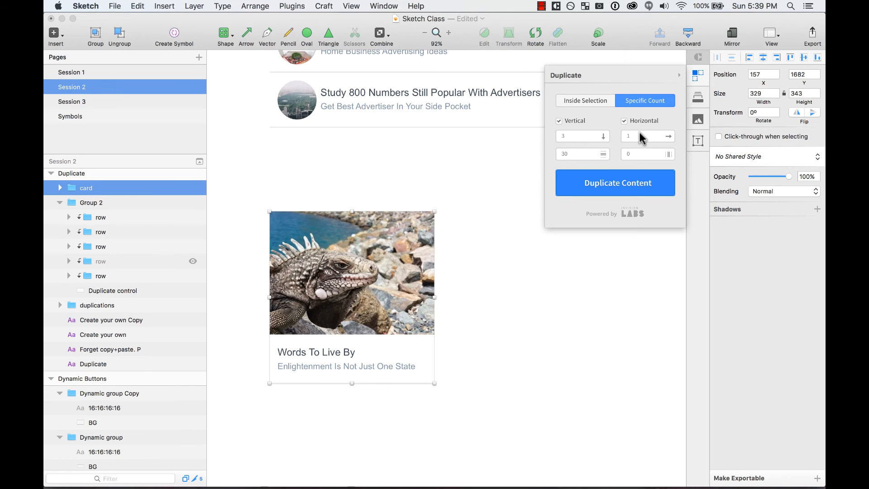
left_click(641, 137)
type("2")
Set the horizontal and vertical gutters to 24 and duplicate the card into a grid
scroll(511, 191, "down", 1)
left_click(662, 154)
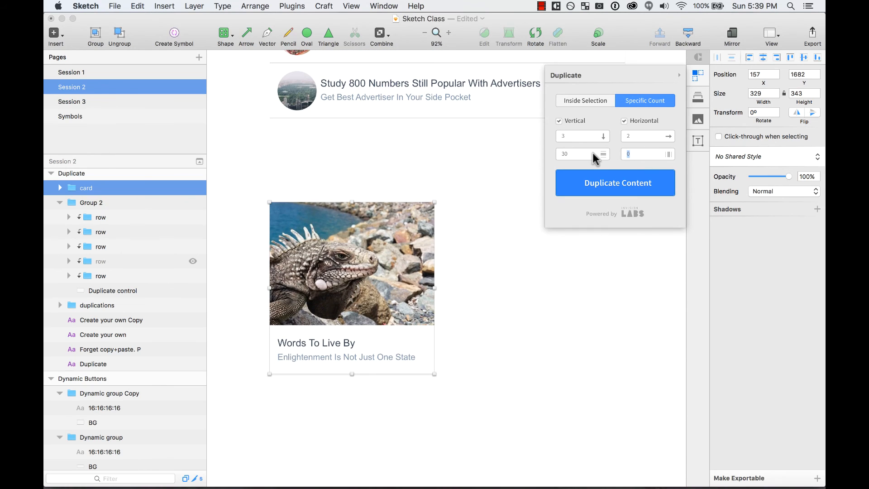
type("30")
key("BackSpace")
key("BackSpace")
type("24")
left_click_drag(575, 153, 553, 154)
type("24")
left_click(612, 186)
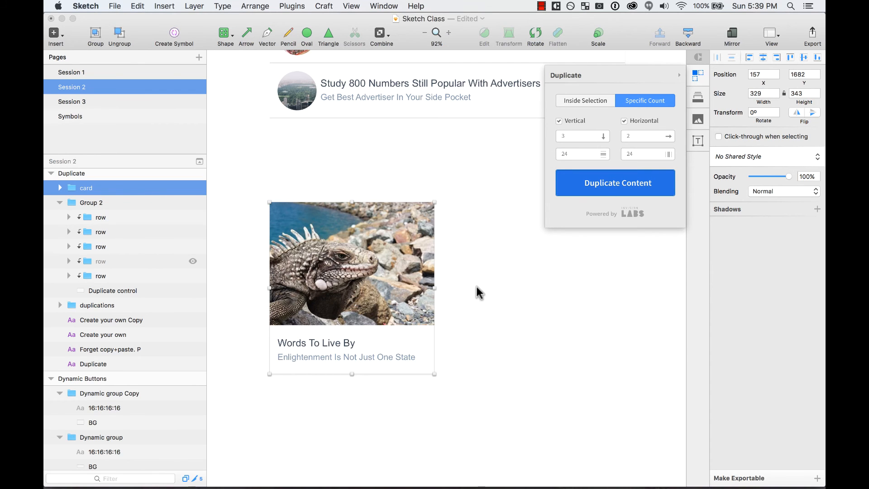
Move all six cards together up to just below the row list, and close the Duplicate options
key("super+minus")
scroll(476, 287, "down", 3)
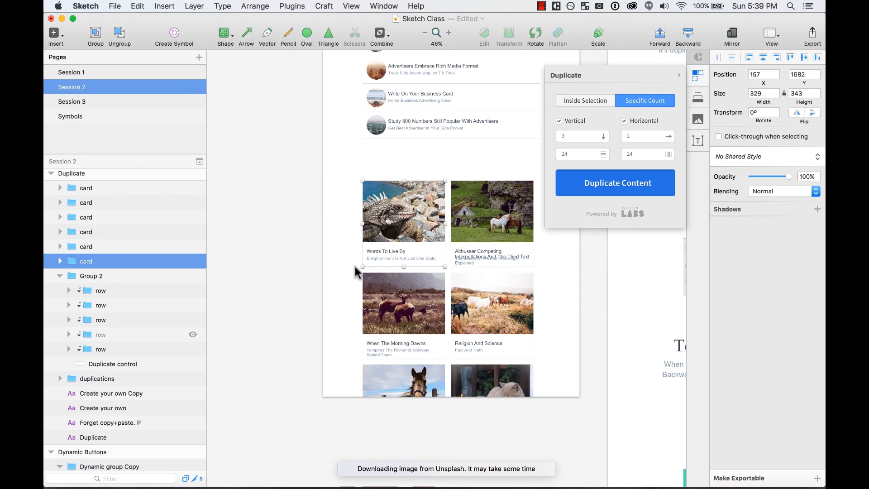
left_click_drag(343, 183, 520, 352)
key("z")
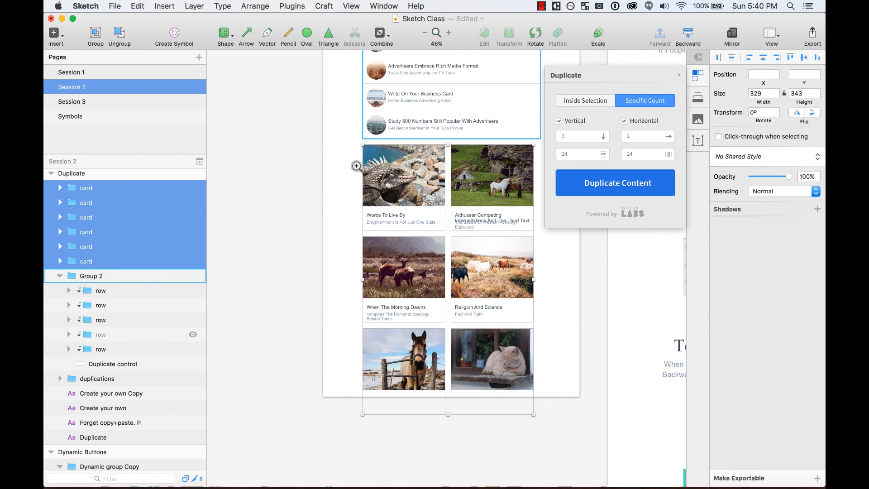
mouse_move(341, 112)
left_mouse_down()
mouse_move(524, 346)
mouse_move(554, 362)
left_mouse_up()
left_click(697, 75)
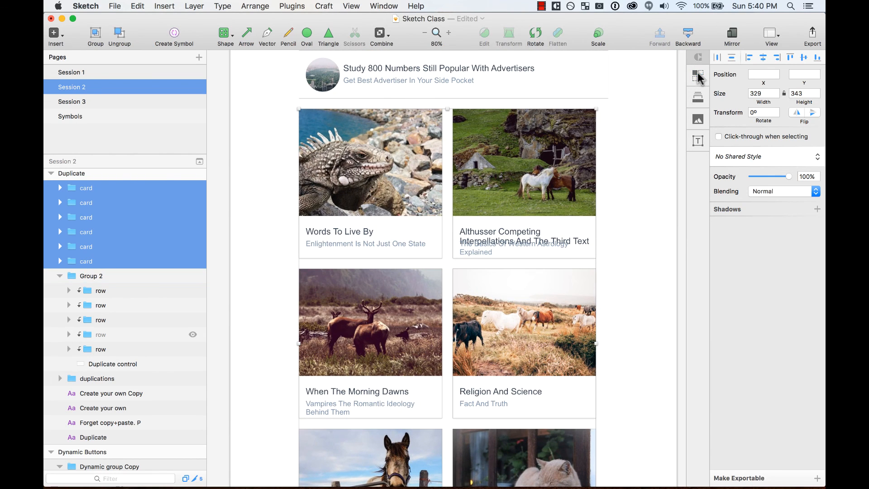
Shorten the overlapping title on the white and brown horses card to "Althusser Competing" and deselect it
scroll(614, 220, "down", 1)
left_click(650, 196)
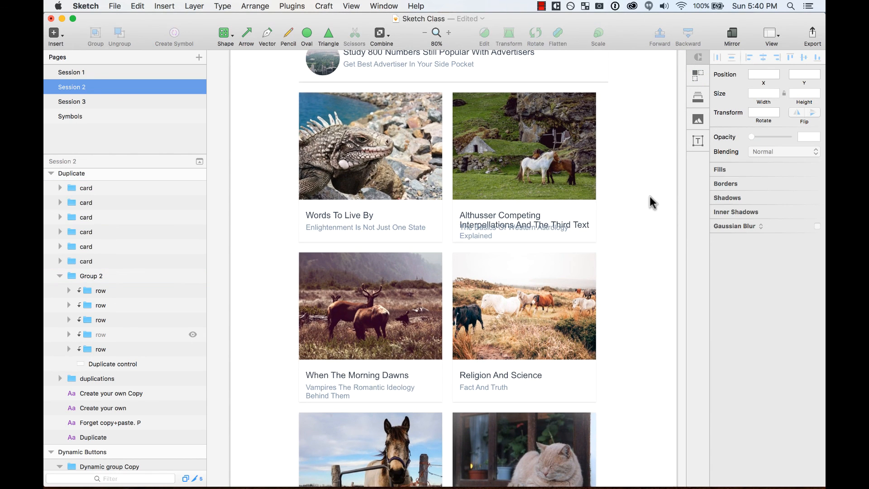
left_click(552, 223, "super")
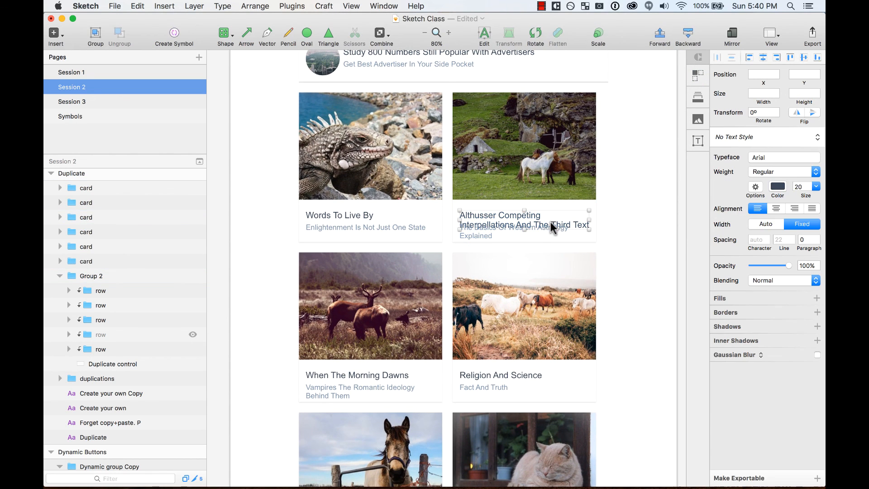
double_click(524, 216)
left_click(497, 225)
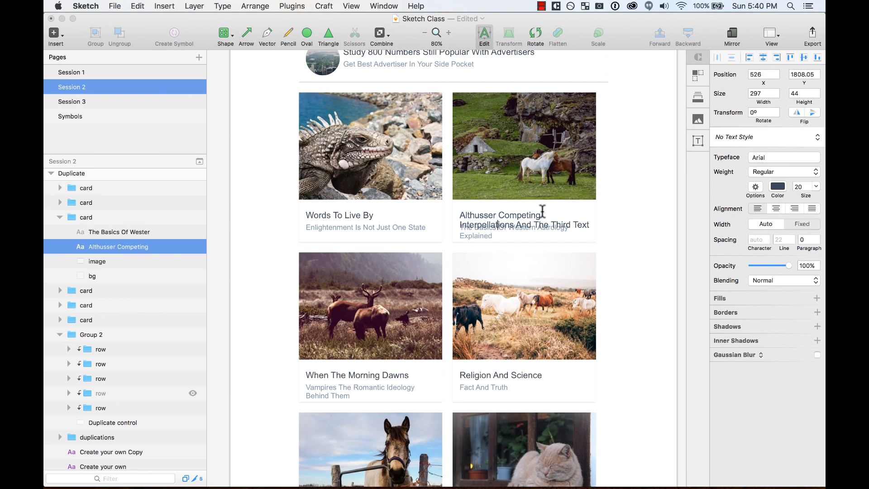
left_click(590, 227, "shift")
key("BackSpace")
key("Escape")
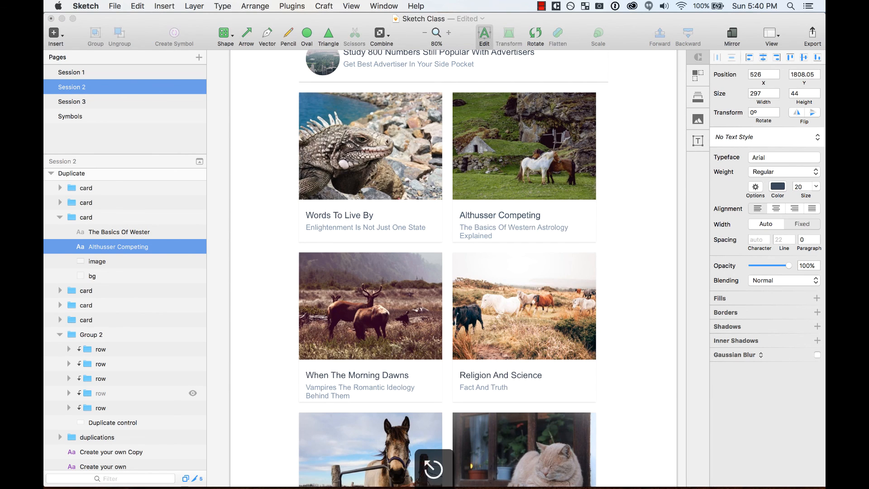
left_click(626, 226)
Examine the grid of duplicated cards and select the "Althusser Competing" card
scroll(626, 226, "down", 2)
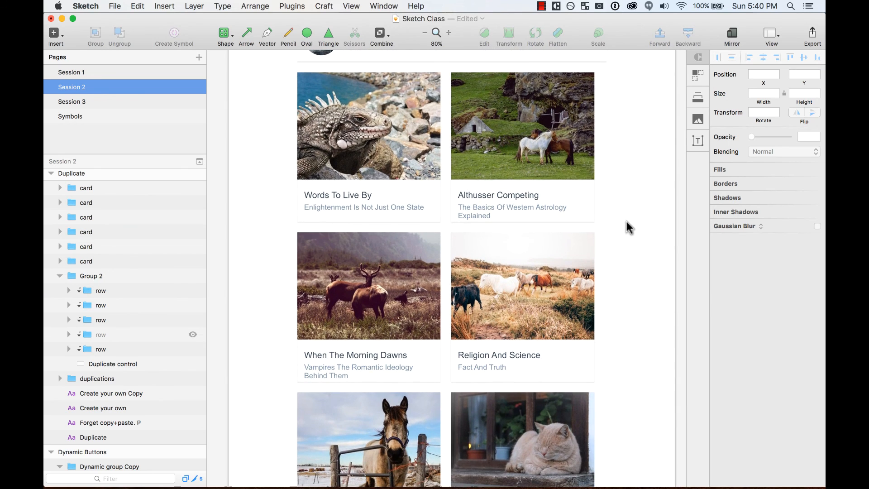
scroll(626, 226, "down", 3)
scroll(626, 226, "up", 4)
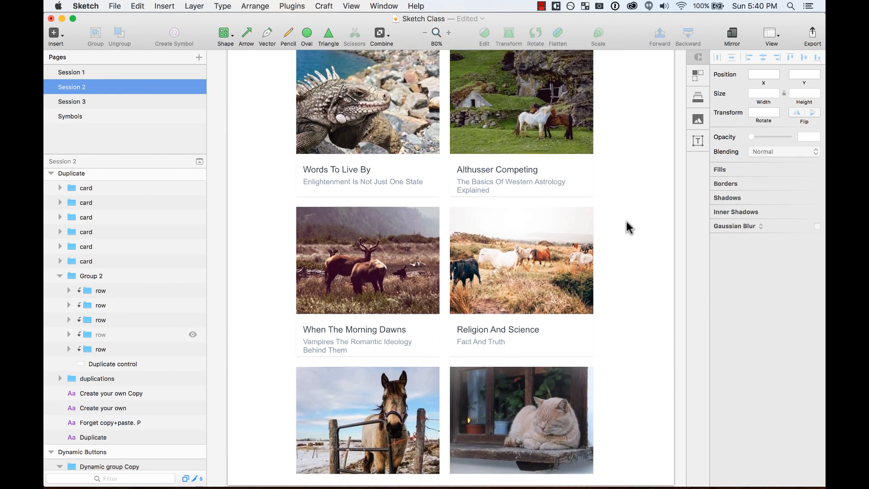
left_click(558, 195)
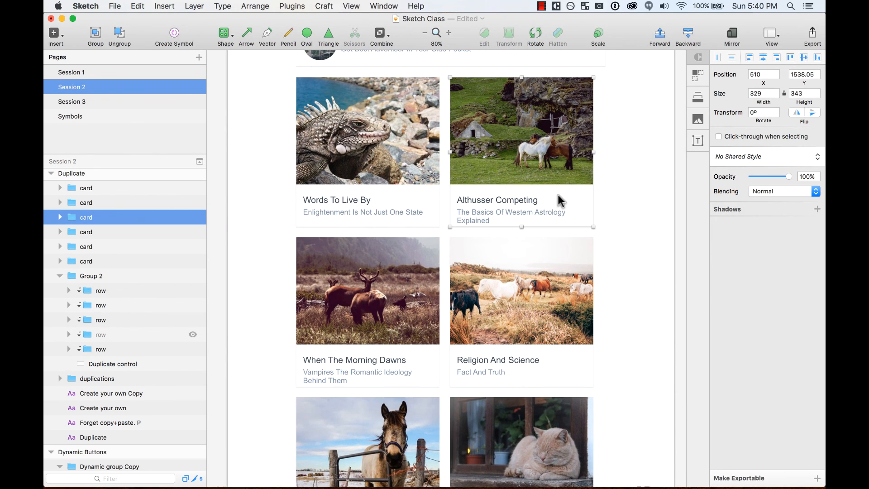